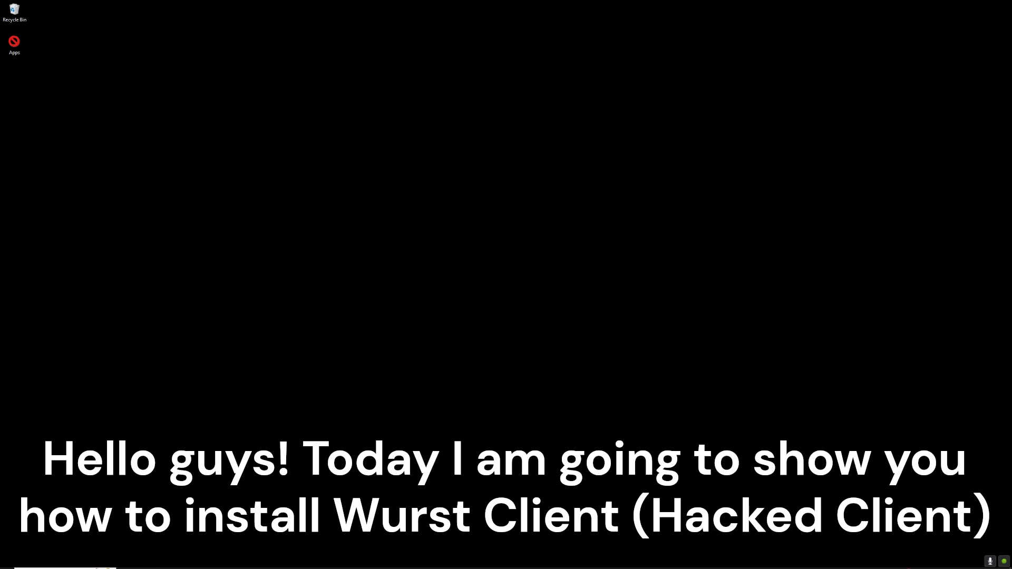
# Step: On the Wurst downloads page, open the Minecraft 1.21 downloads and go to the Wurst 7.46 release
pyautogui.moveTo(98, 564)
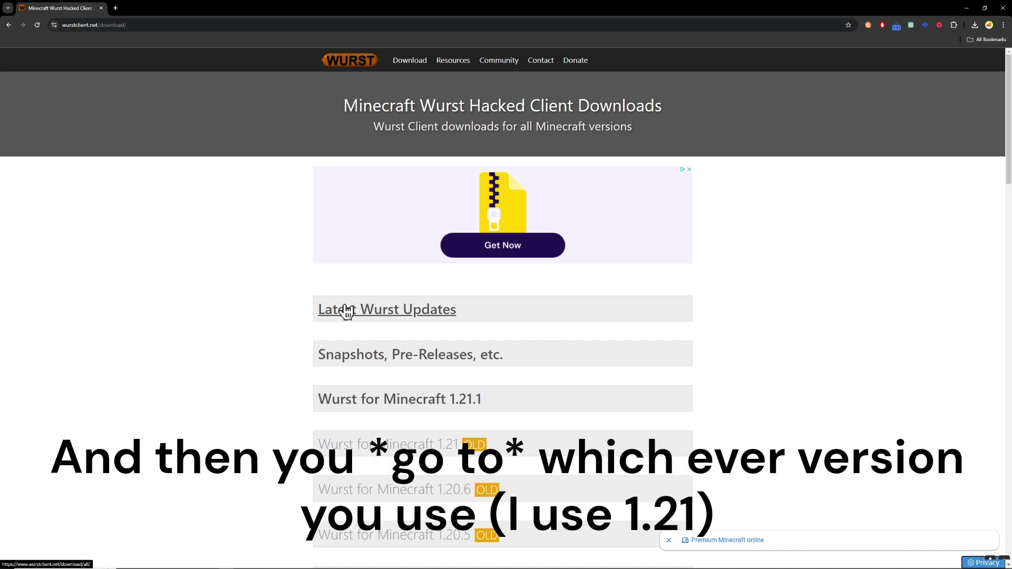
pyautogui.scroll(-1, 347, 311)
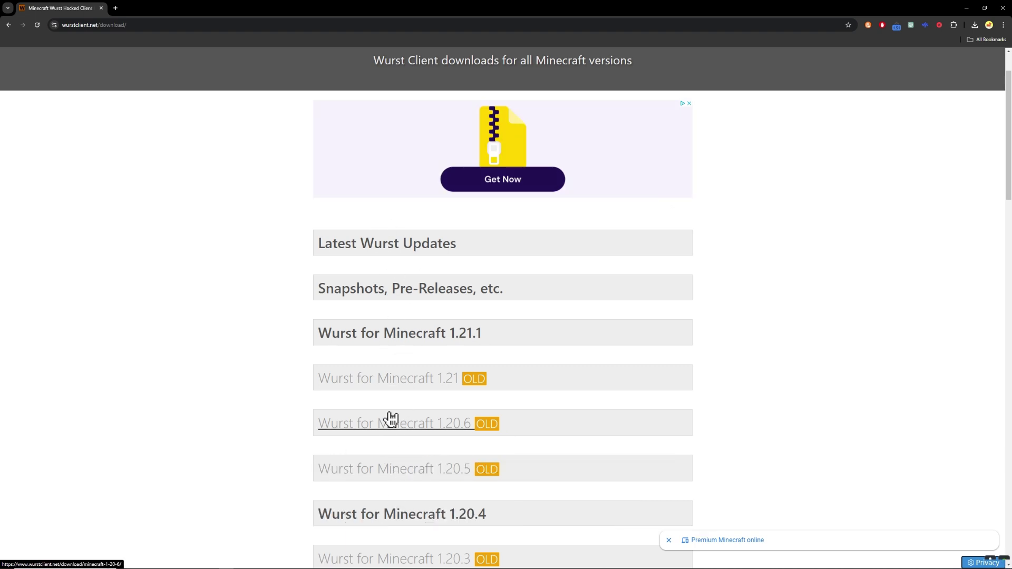
pyautogui.click(396, 378)
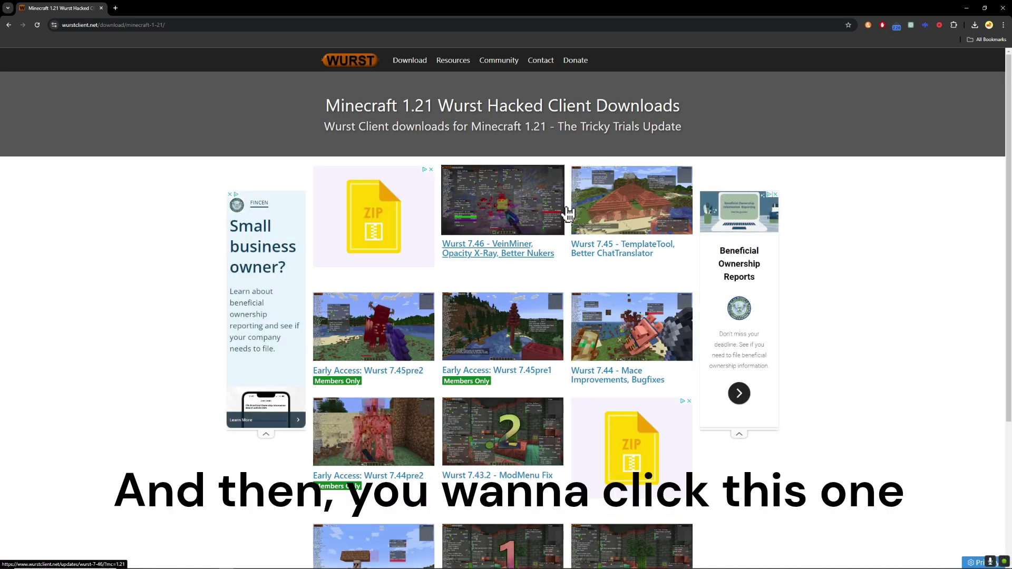
pyautogui.click(526, 257)
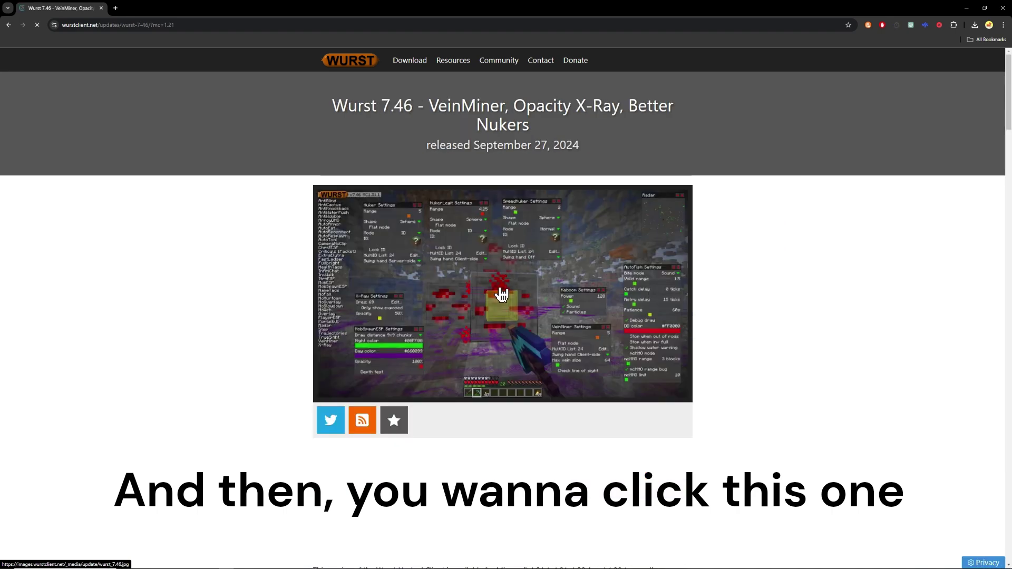
# Step: Download Fabric API v0.102.0+1.21 and Wurst Client v7.46 MC1.21 from the Minecraft 1.21 + Fabric downloads
pyautogui.scroll(-10, 474, 393)
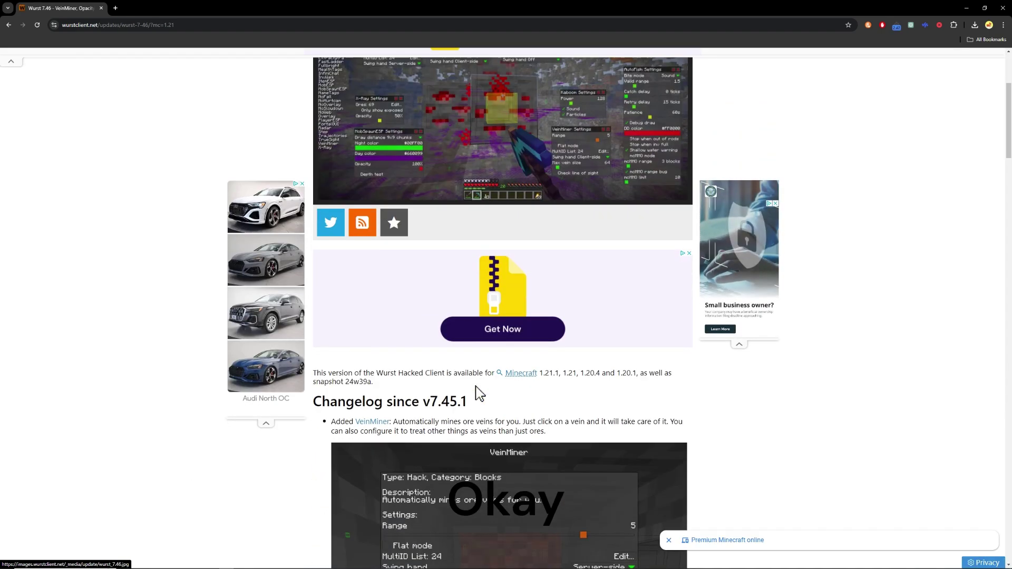
pyautogui.scroll(-15, 475, 395)
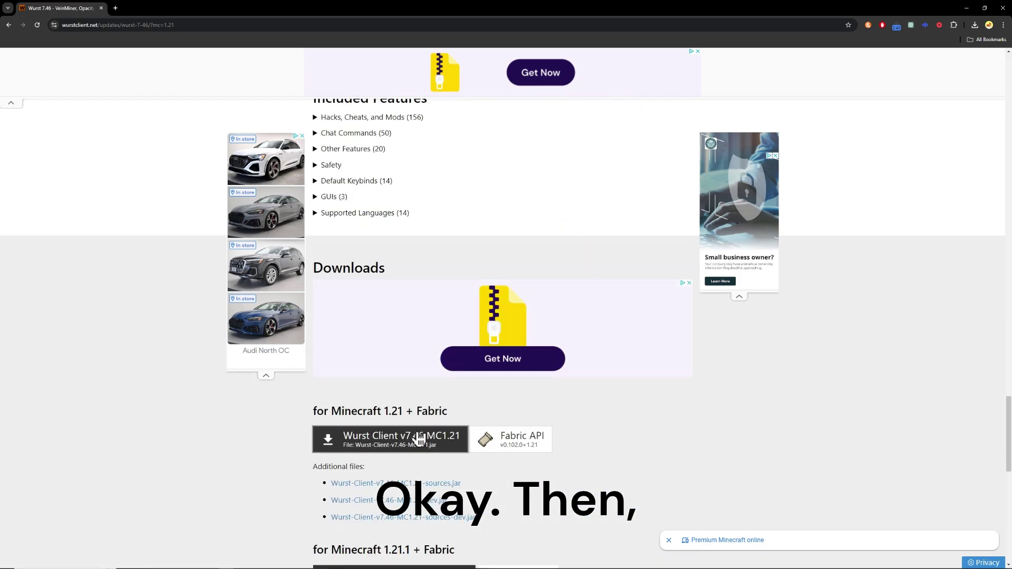
pyautogui.click(526, 443)
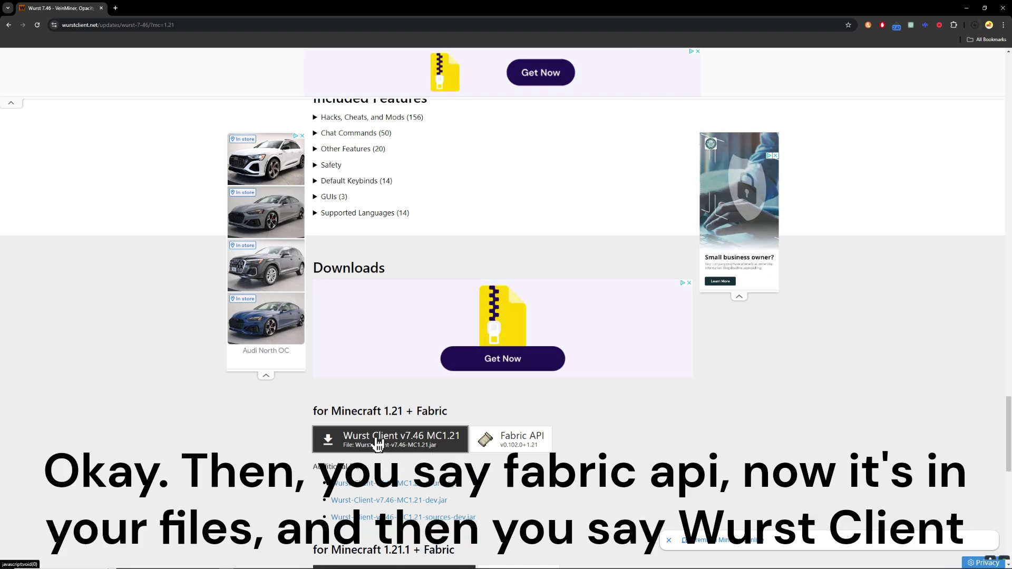
pyautogui.scroll(-1, 377, 445)
pyautogui.click(384, 377)
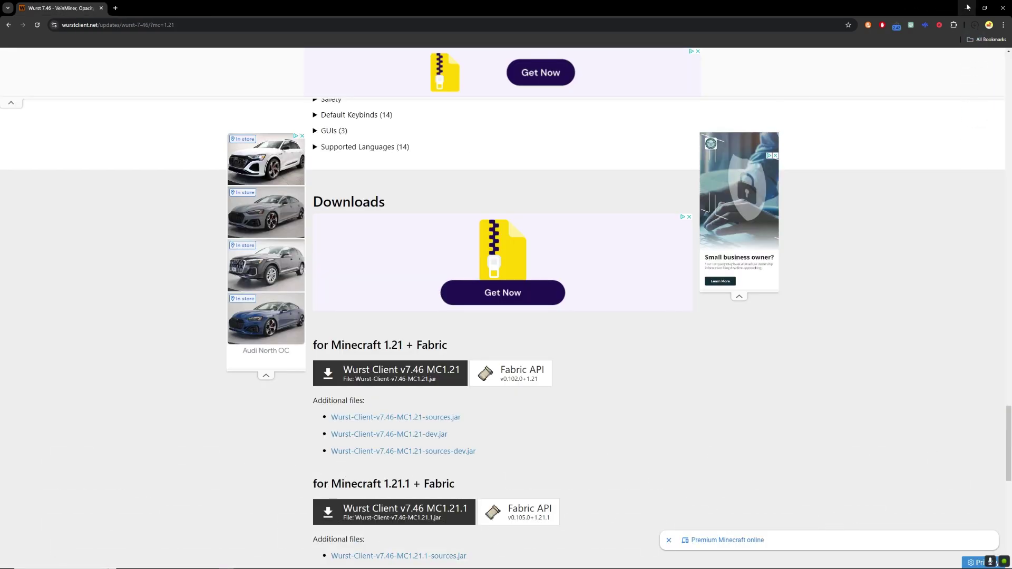
# Step: Minimize the browser, search Windows for "mine" and open Minecraft Launcher
pyautogui.click(961, 8)
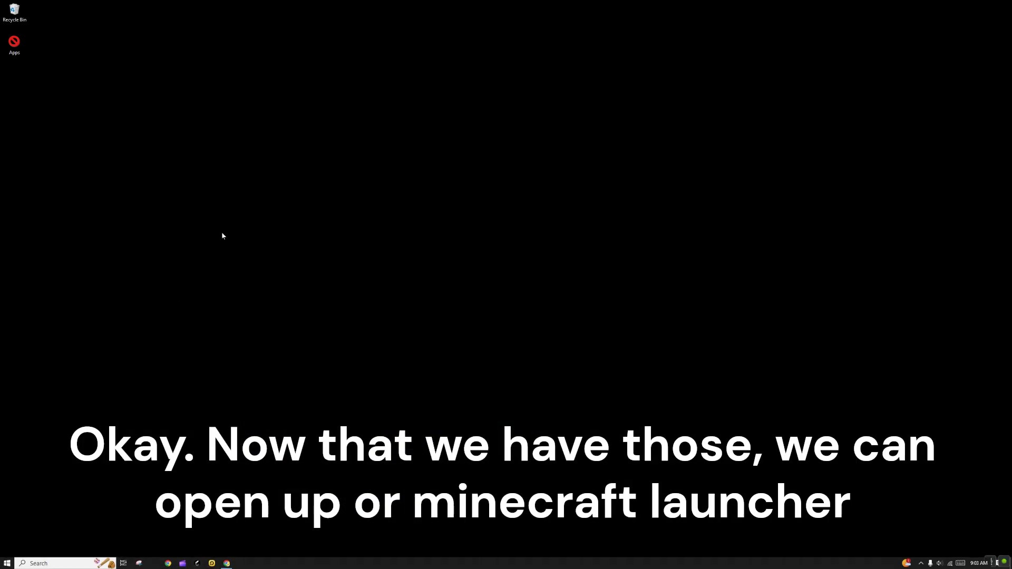
pyautogui.click(58, 563)
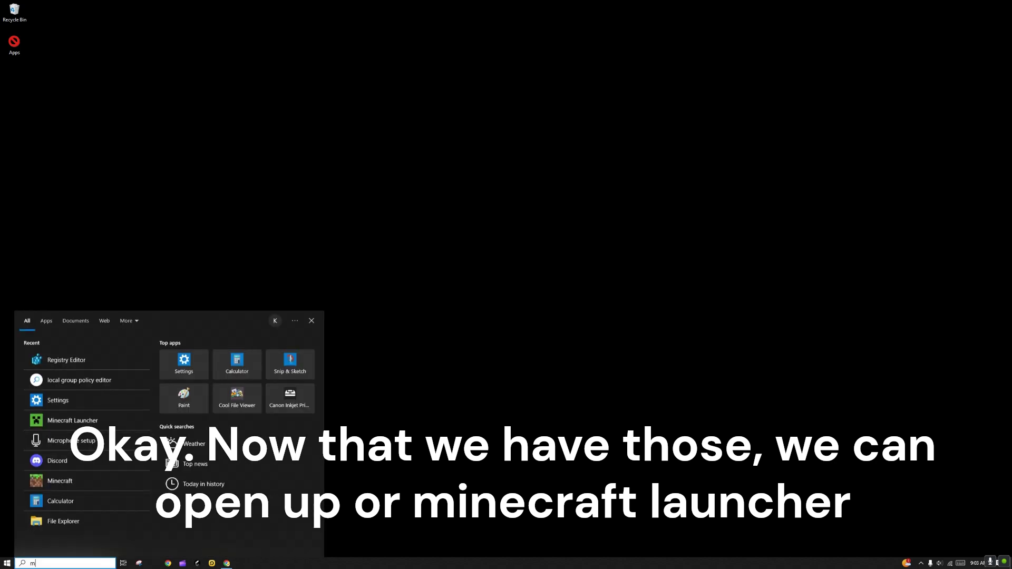
pyautogui.write('mine')
pyautogui.click(209, 354)
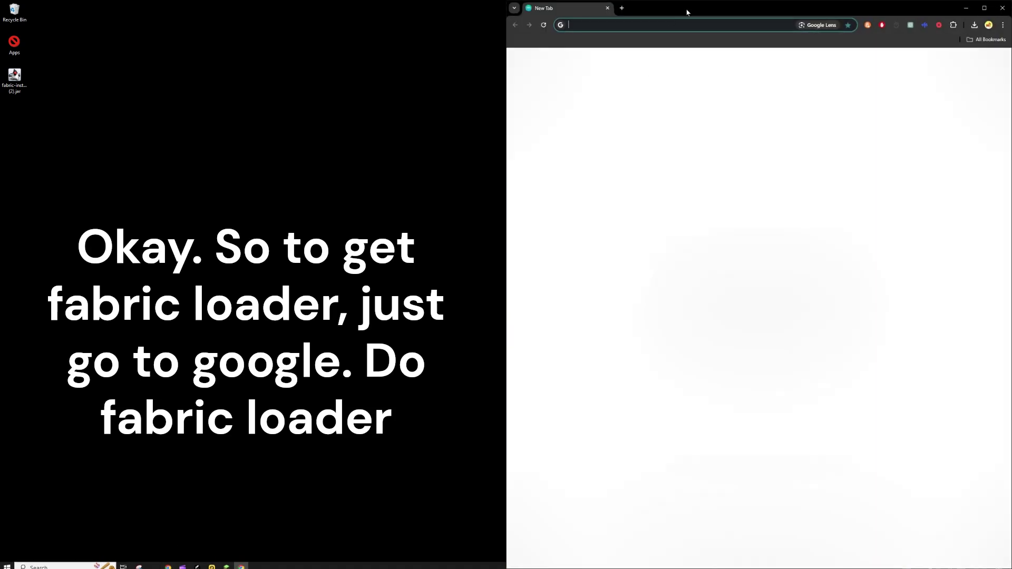
# Step: Search the web for "fabricloader", open Fabric's Installation for Minecraft Launcher page and maximize the browser window
pyautogui.click(685, 24)
pyautogui.write('fabr')
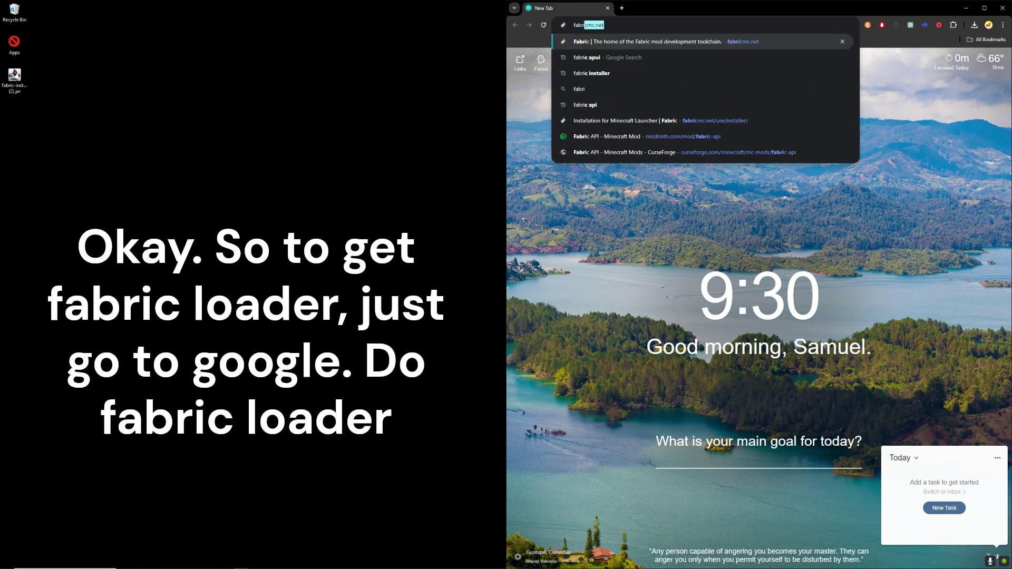
pyautogui.write('icloader')
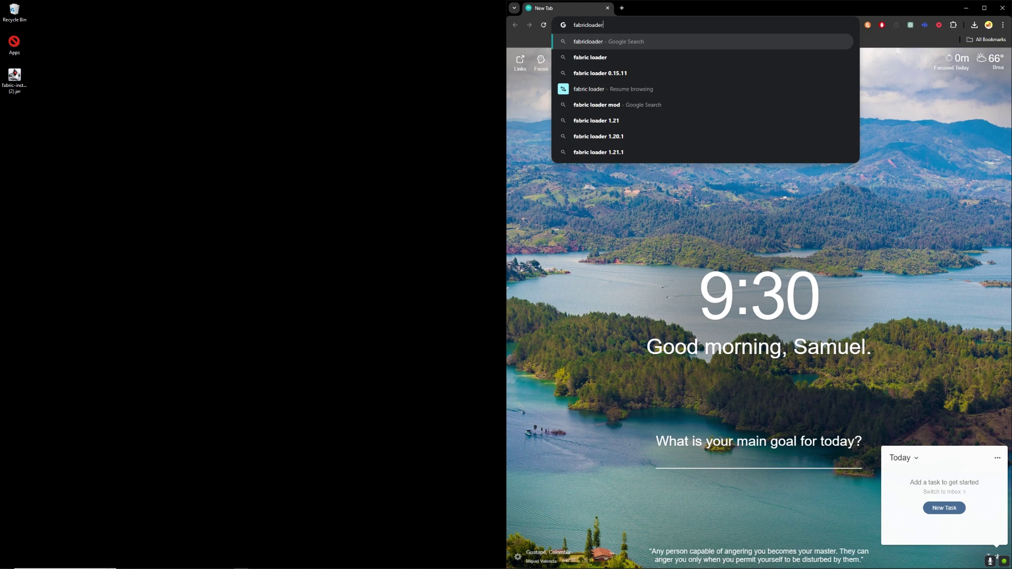
pyautogui.press('Return')
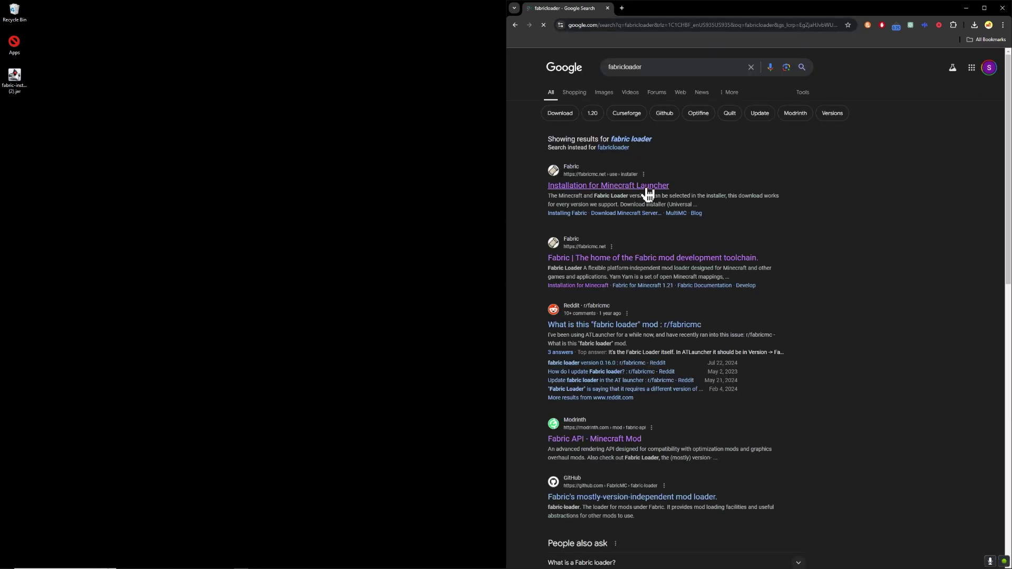
pyautogui.click(648, 195)
pyautogui.click(985, 8)
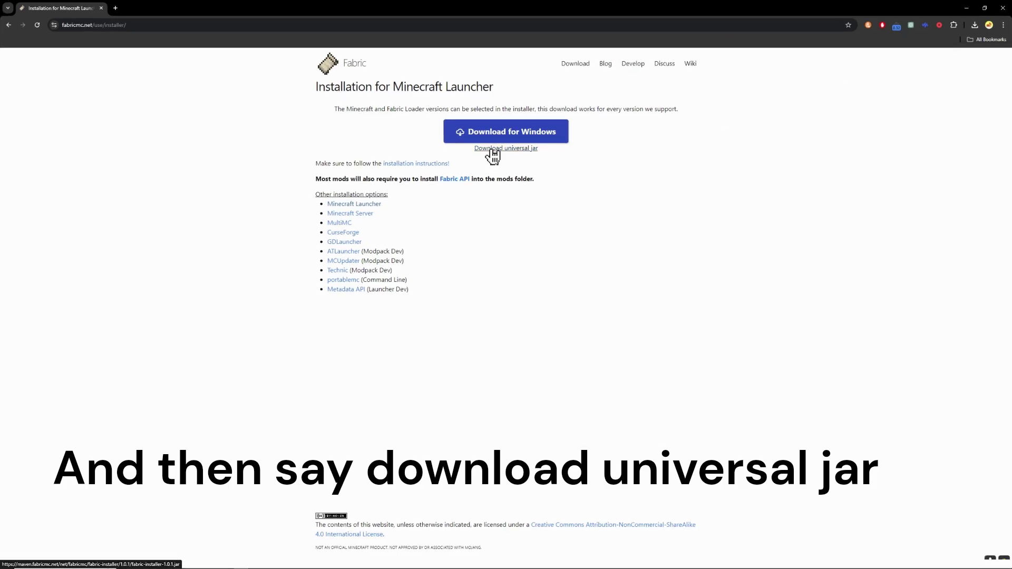
# Step: Download Fabric's universal jar and place the downloaded fabric-installer-1.0.1 (3).jar on the desktop
pyautogui.click(504, 154)
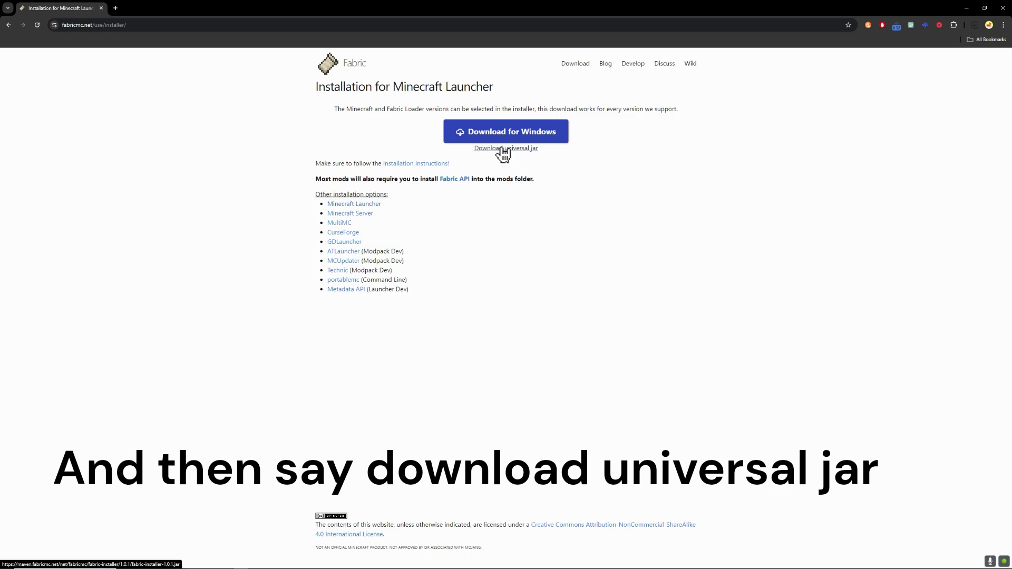
pyautogui.click(974, 25)
pyautogui.moveTo(869, 8); pyautogui.dragTo(1011, 110)
pyautogui.click(975, 24)
pyautogui.moveTo(911, 62); pyautogui.dragTo(155, 267)
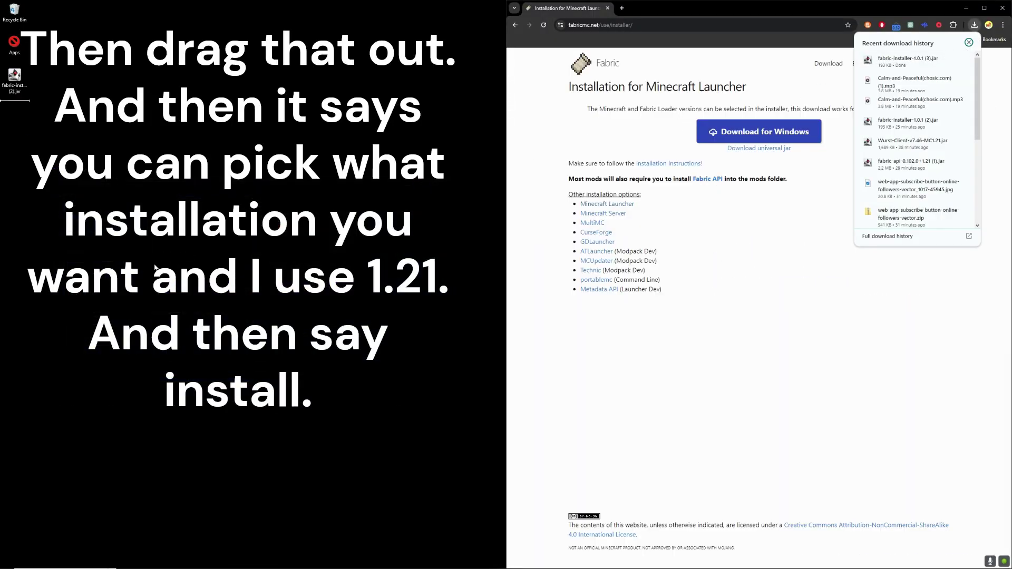
# Step: Run the Fabric installer from the desktop and set its Minecraft version to 1.21
pyautogui.click(14, 80)
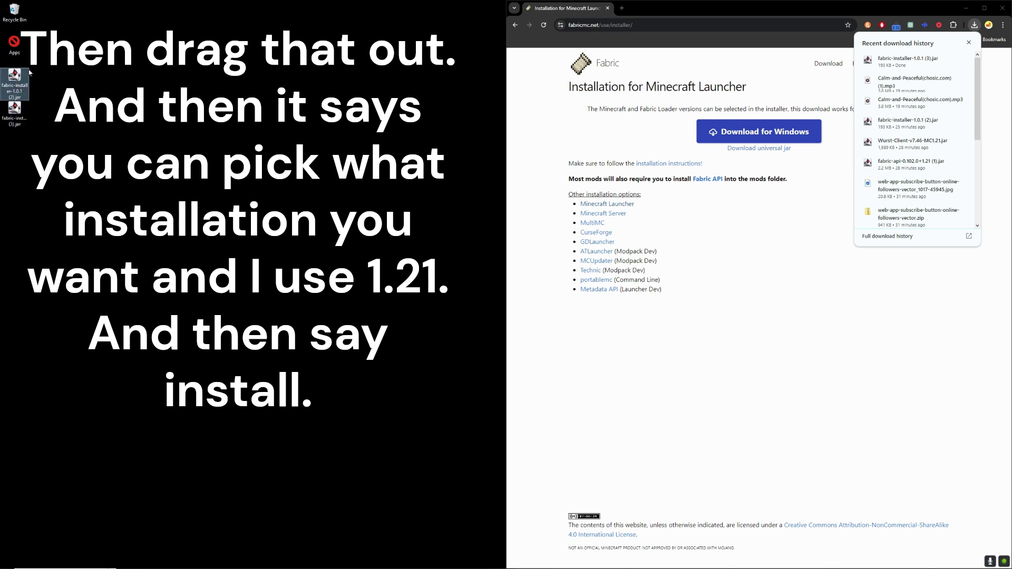
pyautogui.click(14, 111)
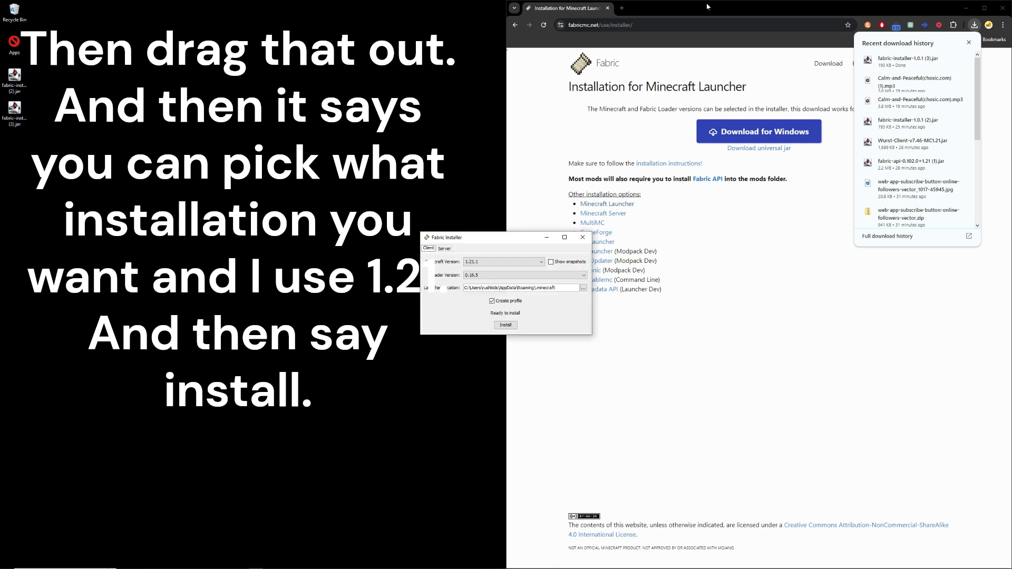
pyautogui.click(495, 261)
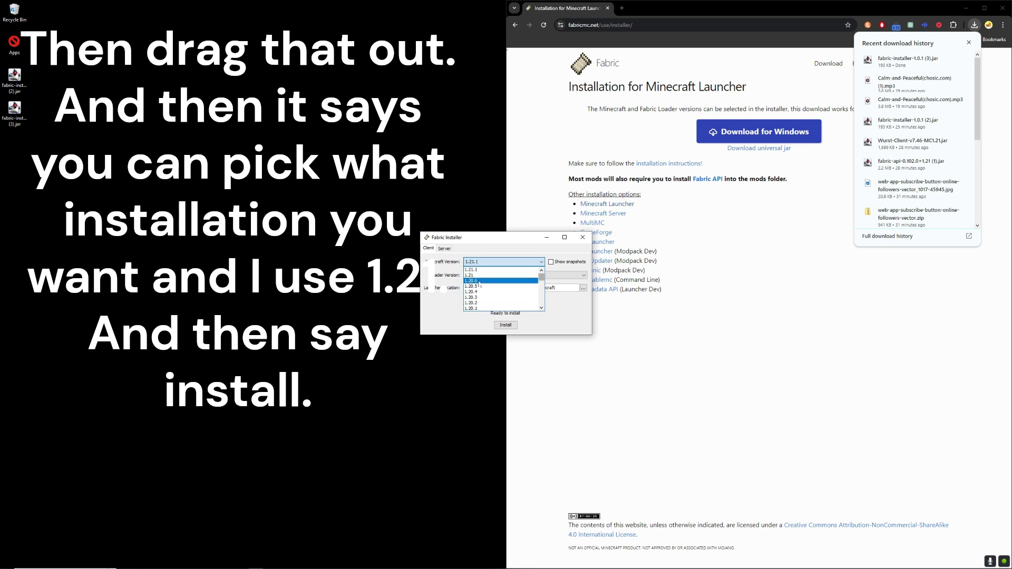
pyautogui.click(482, 275)
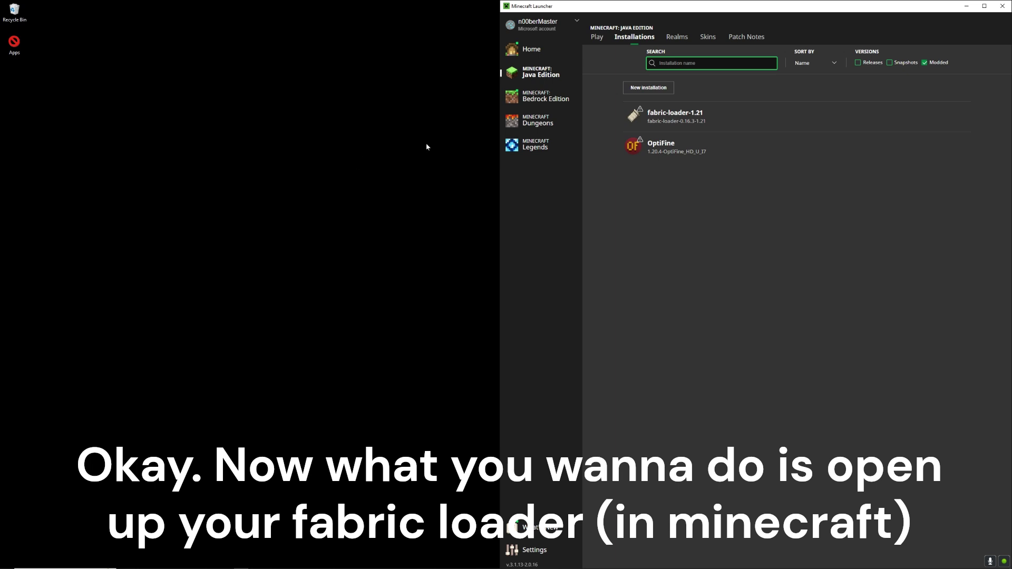
# Step: Open the fabric-loader-1.21 installation's folder from Minecraft Launcher and restore its window to a smaller size over the launcher
pyautogui.moveTo(744, 127)
pyautogui.click(947, 120)
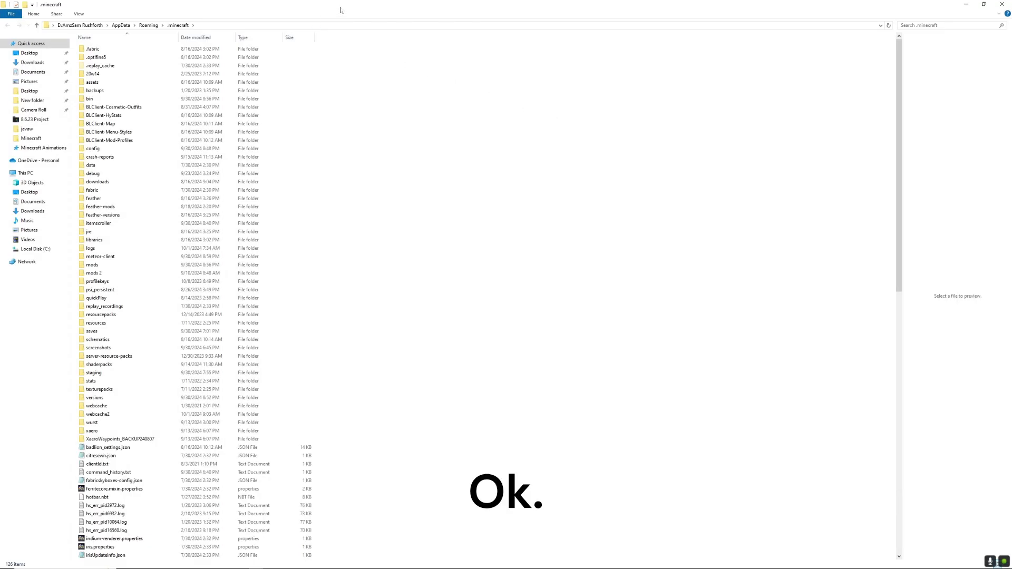
pyautogui.moveTo(339, 9); pyautogui.dragTo(693, 57)
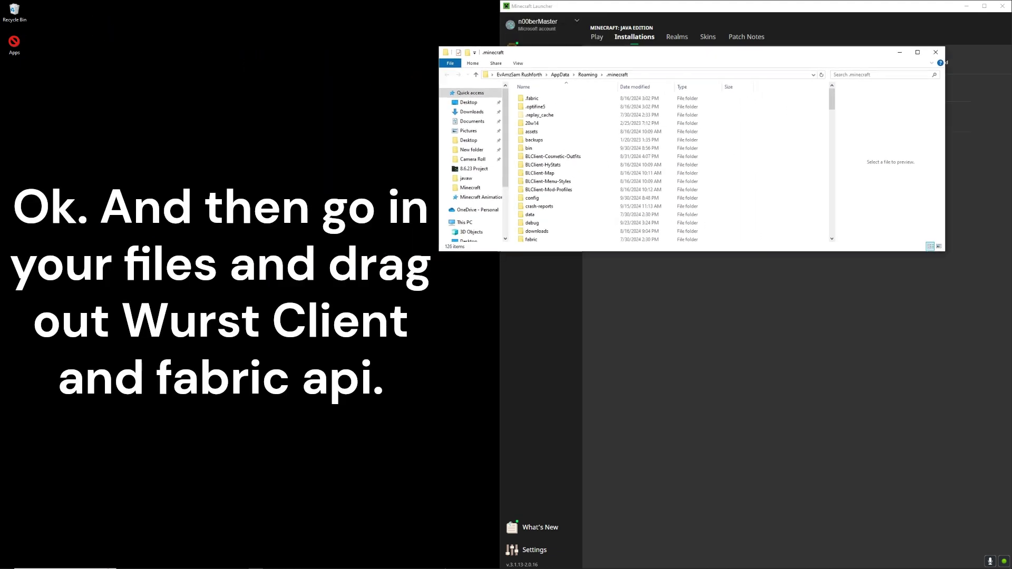
# Step: Switch to the browser and copy the downloaded Wurst-Client-v7.46-MC1.21.jar and fabric-api-0.102.0+1.21 (1).jar to the desktop
pyautogui.click(226, 564)
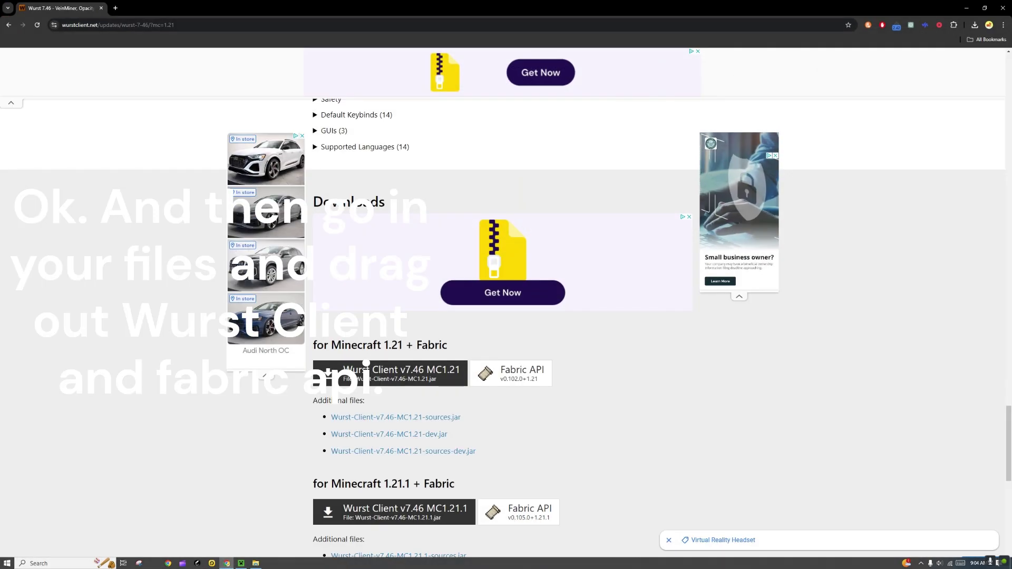
pyautogui.moveTo(643, 7); pyautogui.dragTo(884, 21)
pyautogui.click(982, 38)
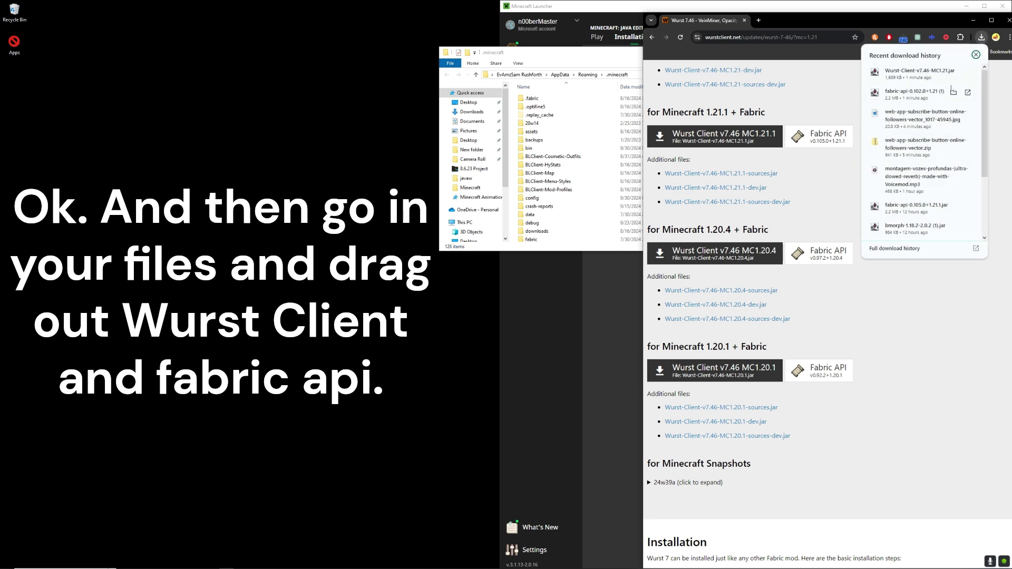
pyautogui.moveTo(919, 74); pyautogui.dragTo(230, 151)
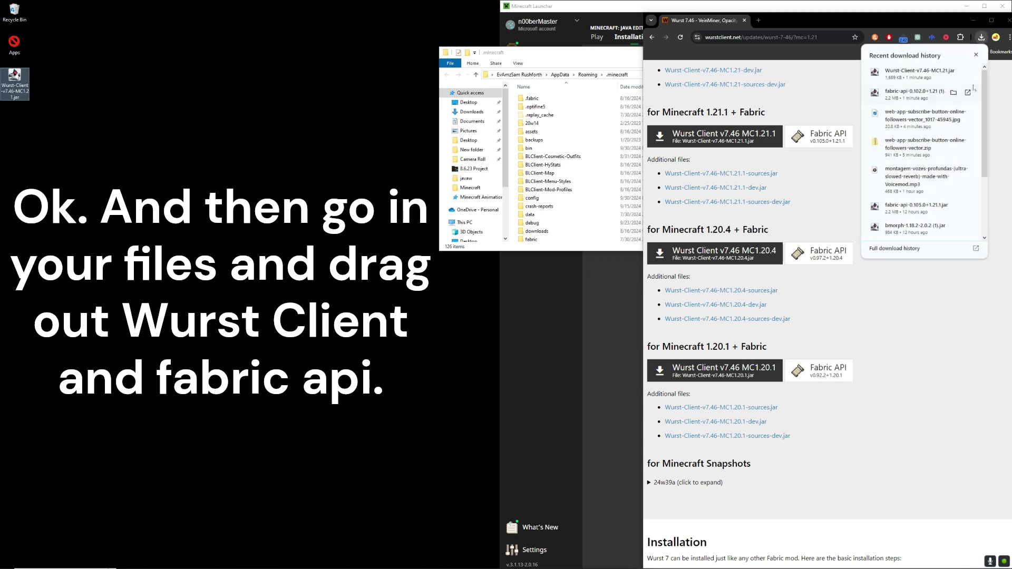
pyautogui.moveTo(936, 93); pyautogui.dragTo(197, 156)
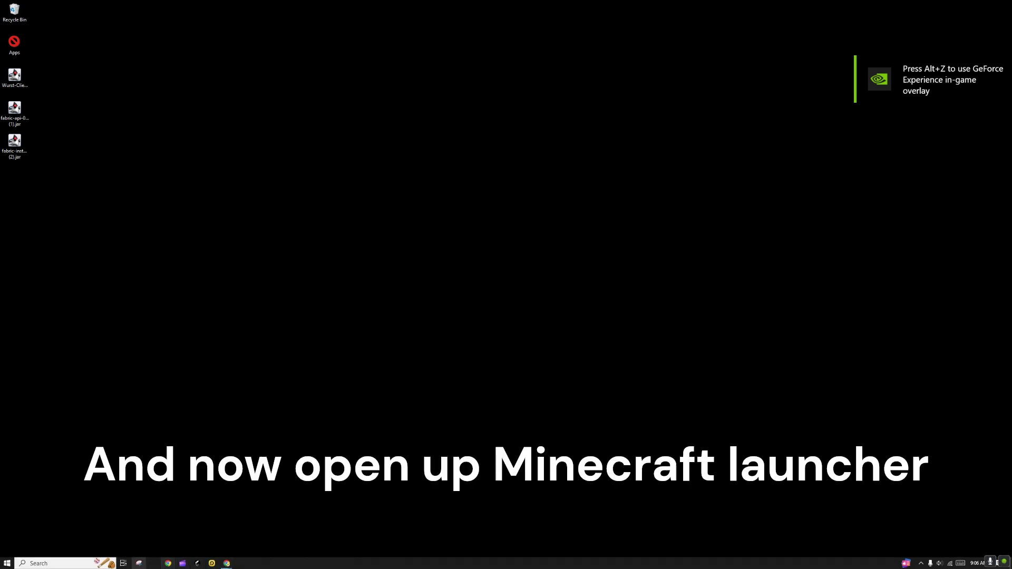
# Step: Search Windows for "mine" and launch Minecraft Launcher from the desktop
pyautogui.click(30, 563)
pyautogui.write('mine')
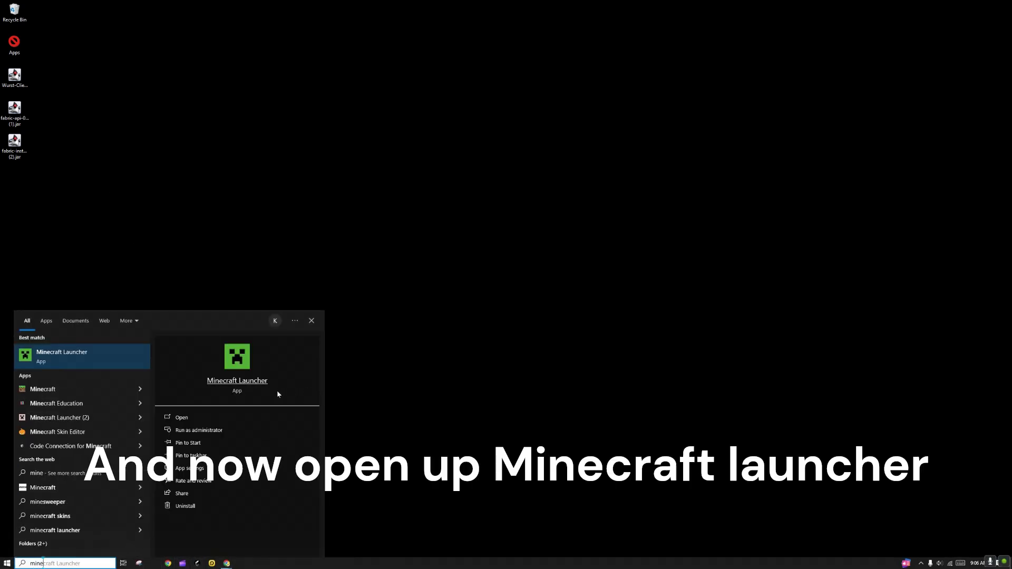
pyautogui.click(279, 390)
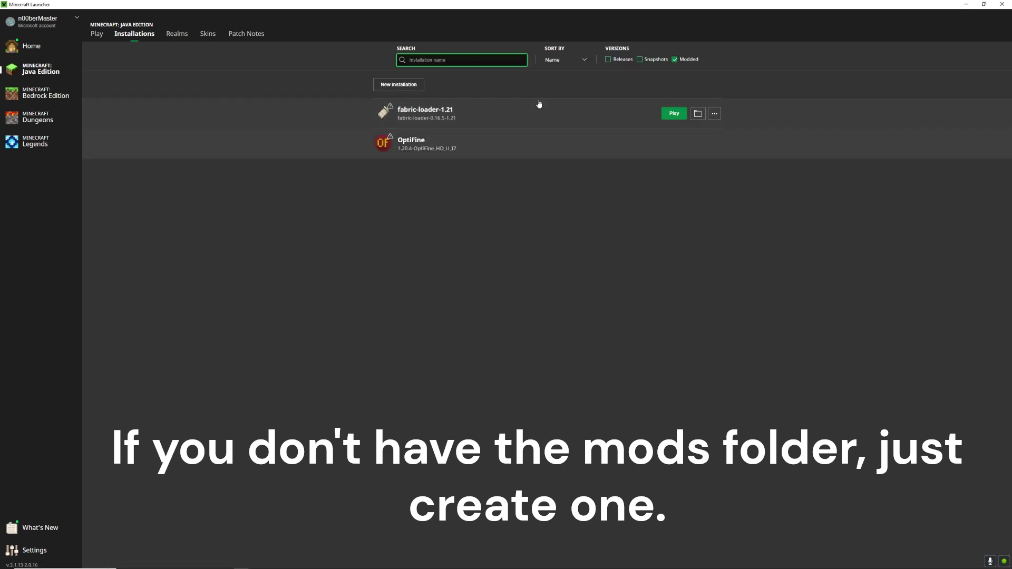
# Step: Open the fabric-loader-1.21 installation's .minecraft folder and go into its mods folder
pyautogui.click(698, 114)
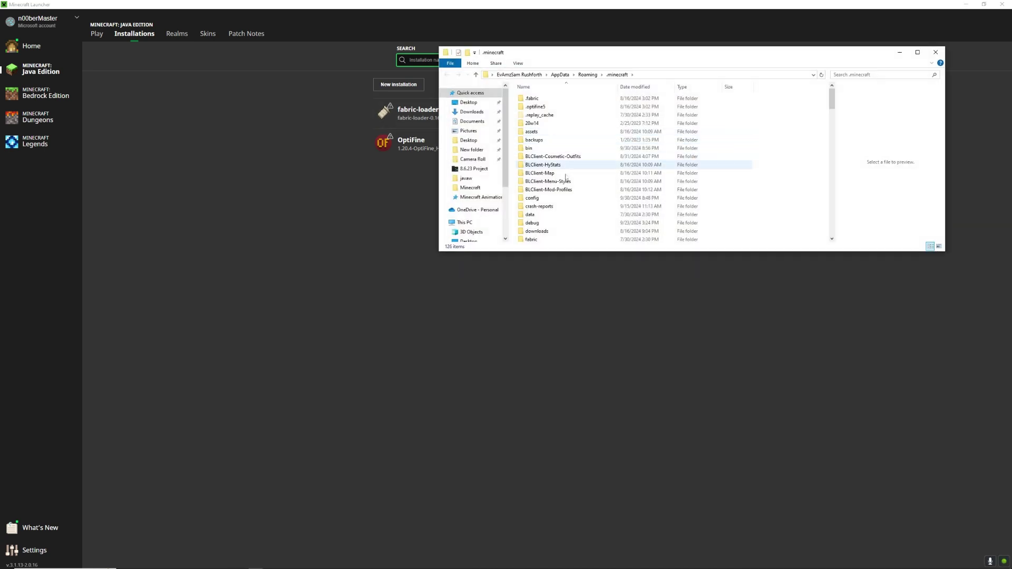
pyautogui.scroll(-2, 565, 179)
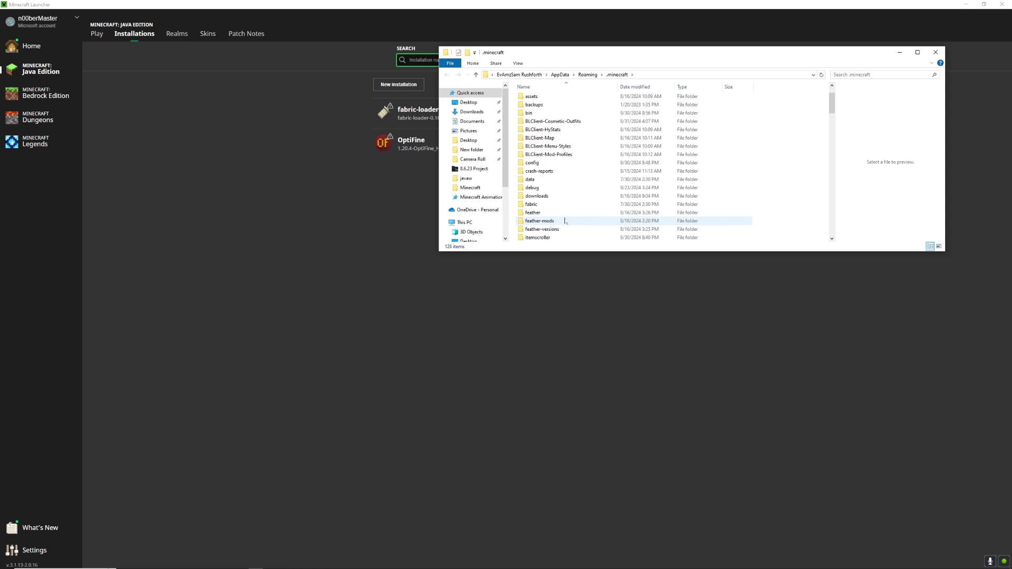
pyautogui.scroll(-3, 565, 221)
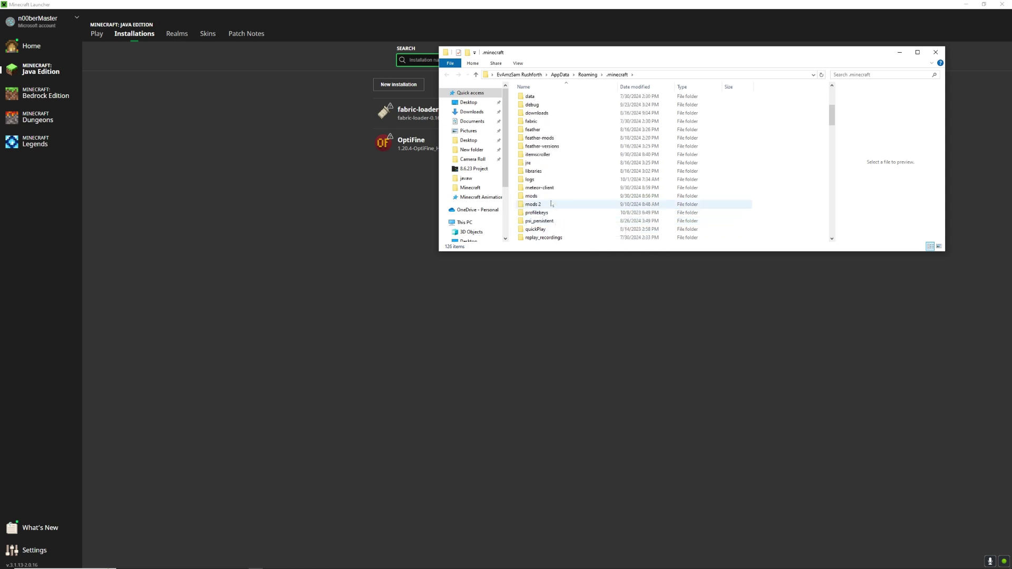
pyautogui.doubleClick(582, 198)
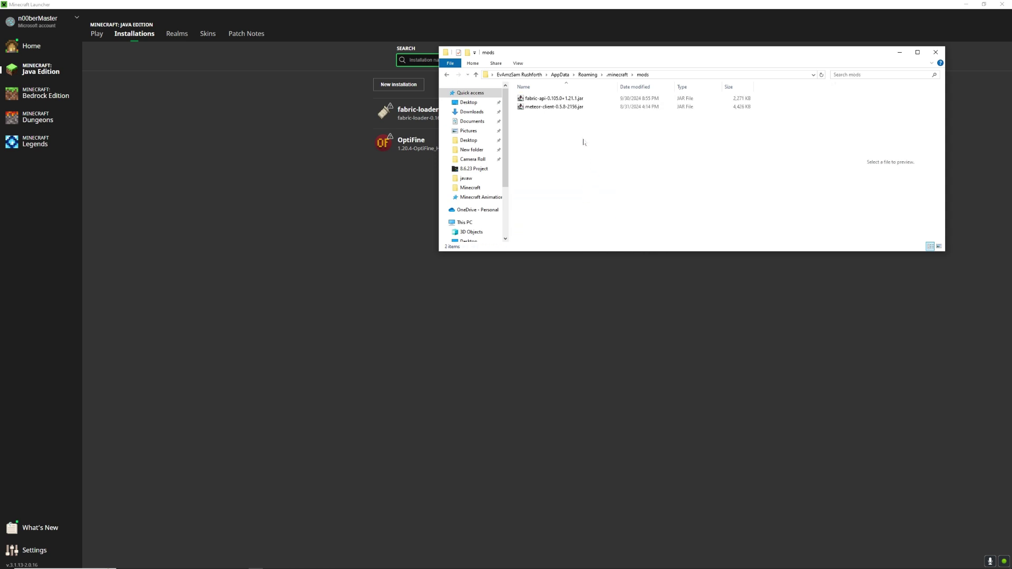
# Step: Delete the meteor-client jar from the mods folder
pyautogui.rightClick(565, 107)
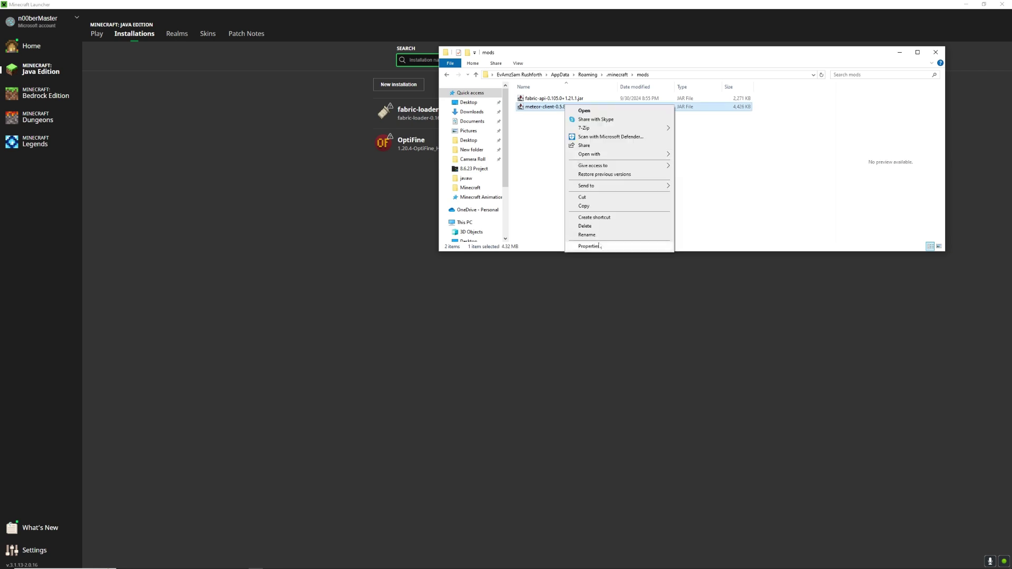
pyautogui.click(595, 226)
pyautogui.click(536, 321)
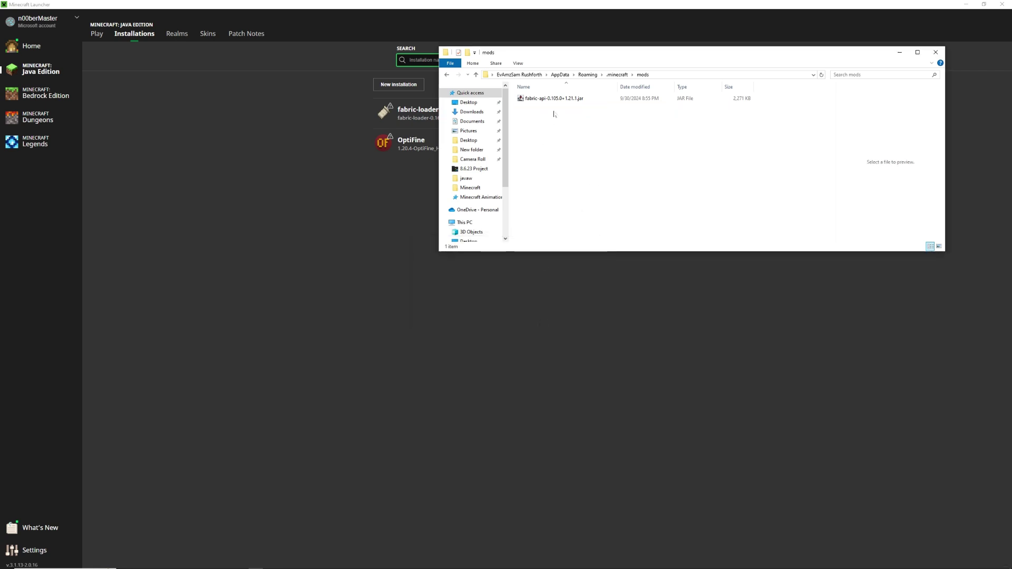
# Step: Delete fabric-api-0.105.0+1.21.1.jar from the mods folder
pyautogui.rightClick(558, 100)
pyautogui.click(577, 223)
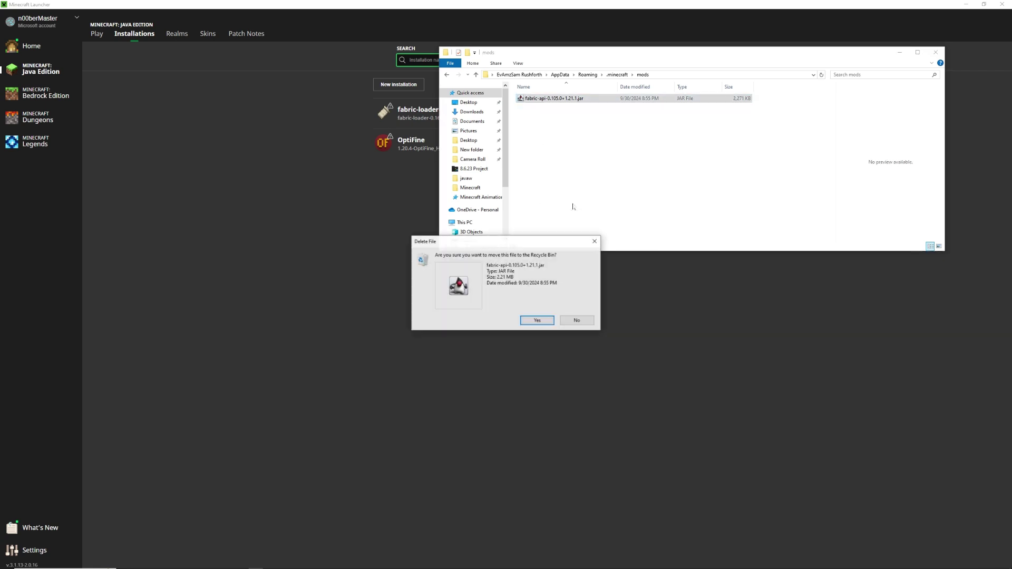
pyautogui.click(536, 321)
# Step: Move the fabric-api-0.102.0+1.21 (1).jar and Wurst Client jar files from the desktop into the mods folder
pyautogui.moveTo(613, 5); pyautogui.dragTo(666, 70)
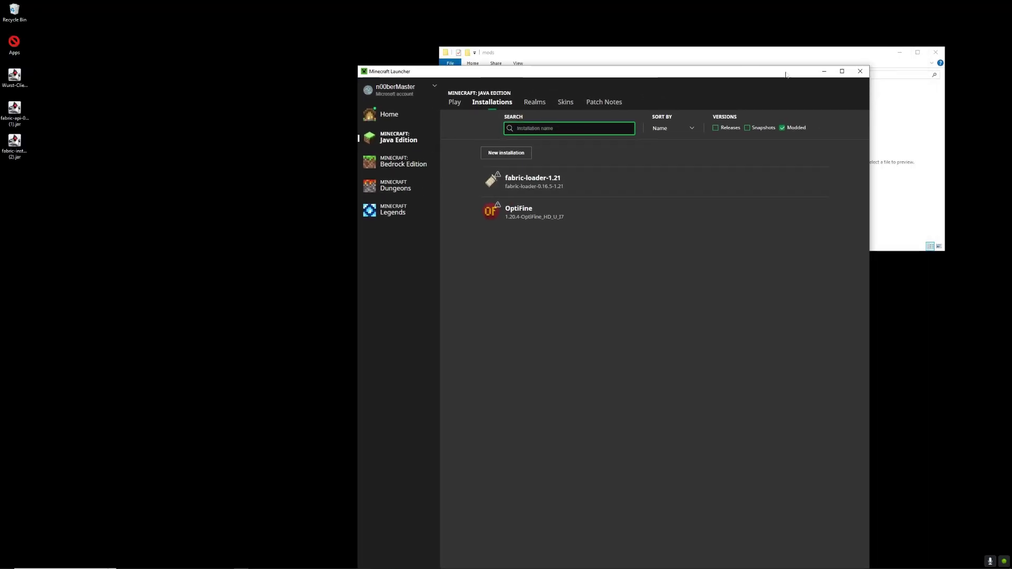
pyautogui.click(824, 70)
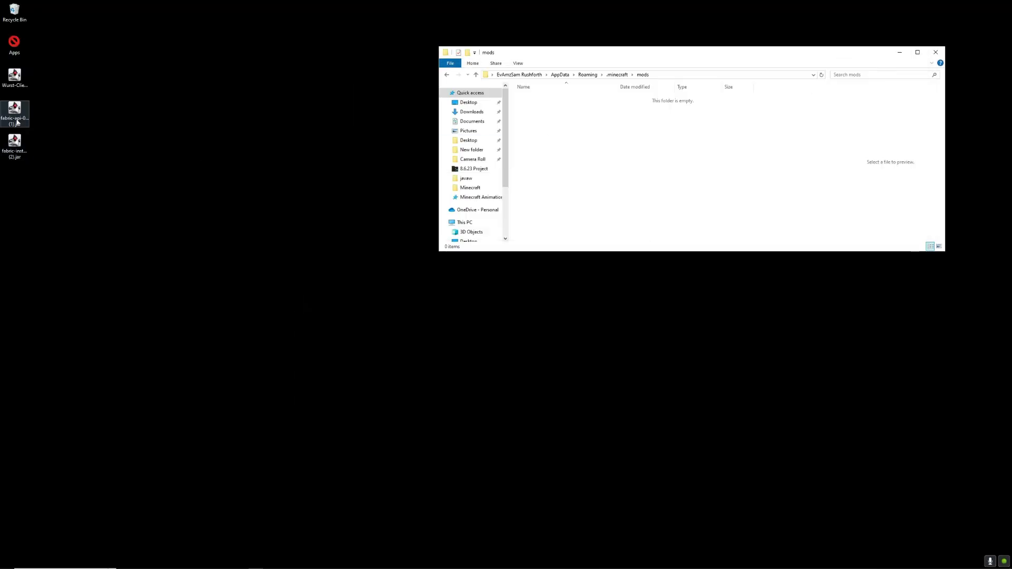
pyautogui.moveTo(14, 113); pyautogui.dragTo(582, 145)
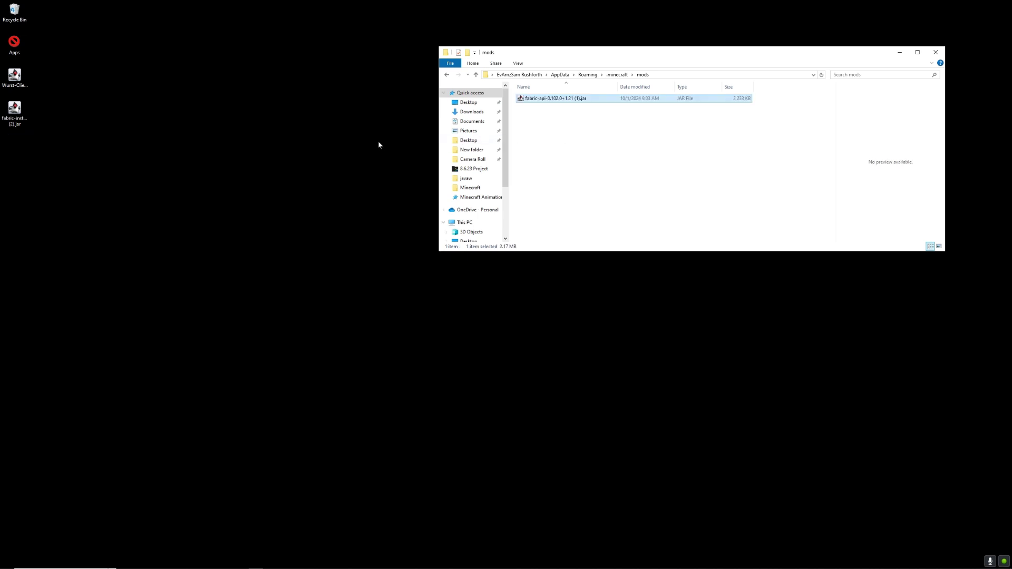
pyautogui.moveTo(12, 88); pyautogui.dragTo(582, 147)
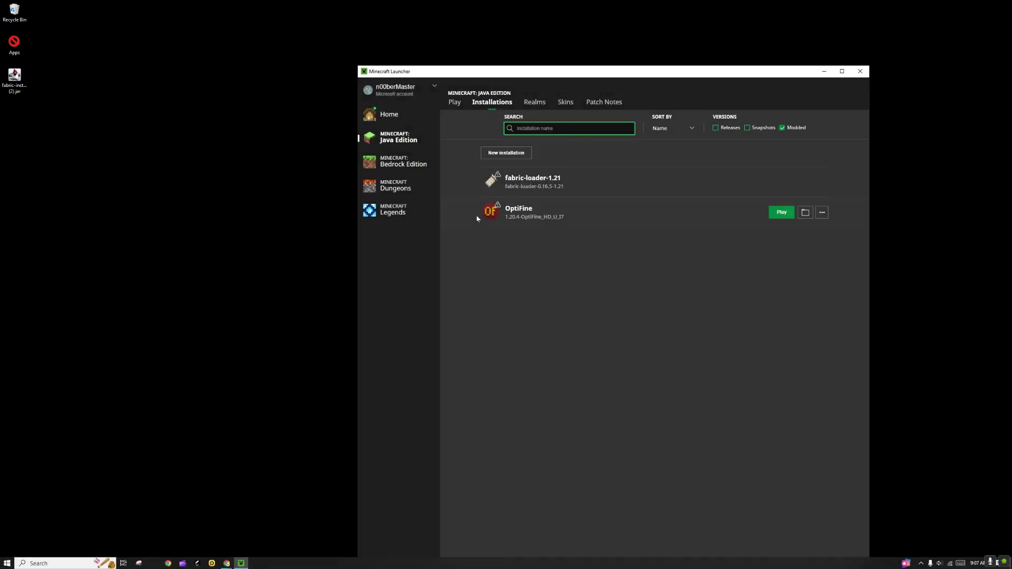
# Step: Maximize Minecraft Launcher and start the fabric-loader-1.21 installation, accepting the modified-installation warning
pyautogui.click(840, 70)
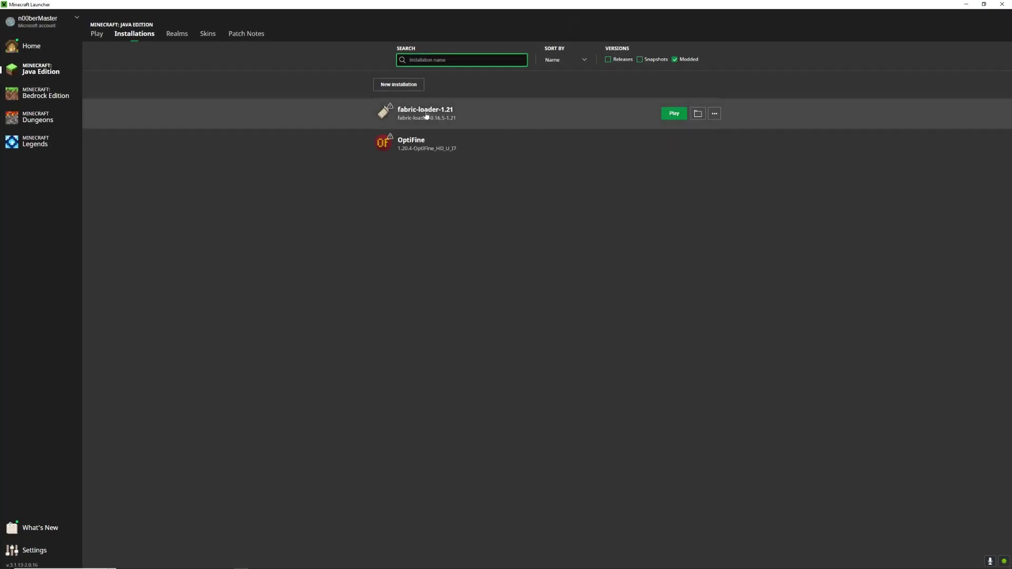
pyautogui.click(679, 116)
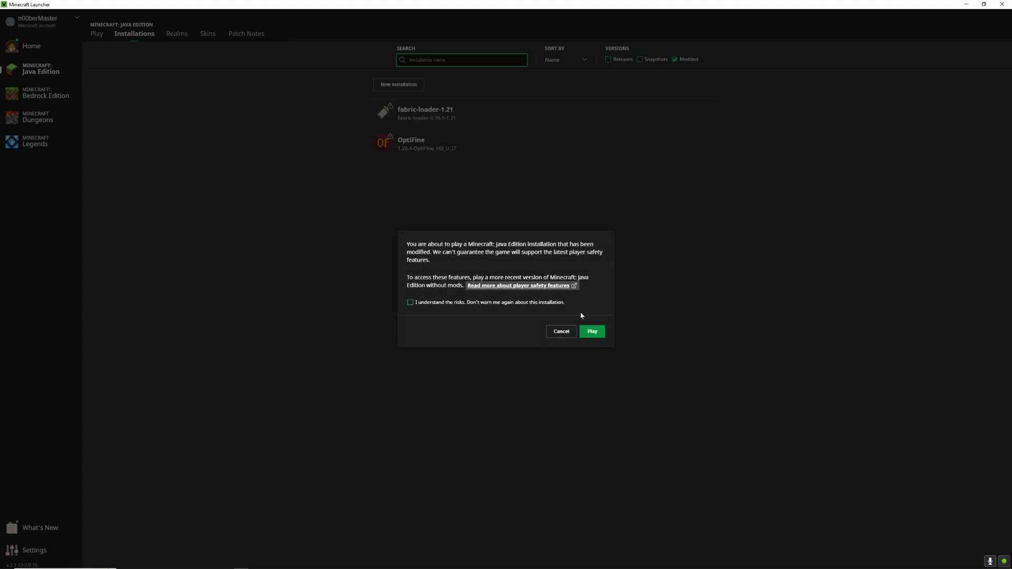
pyautogui.click(592, 331)
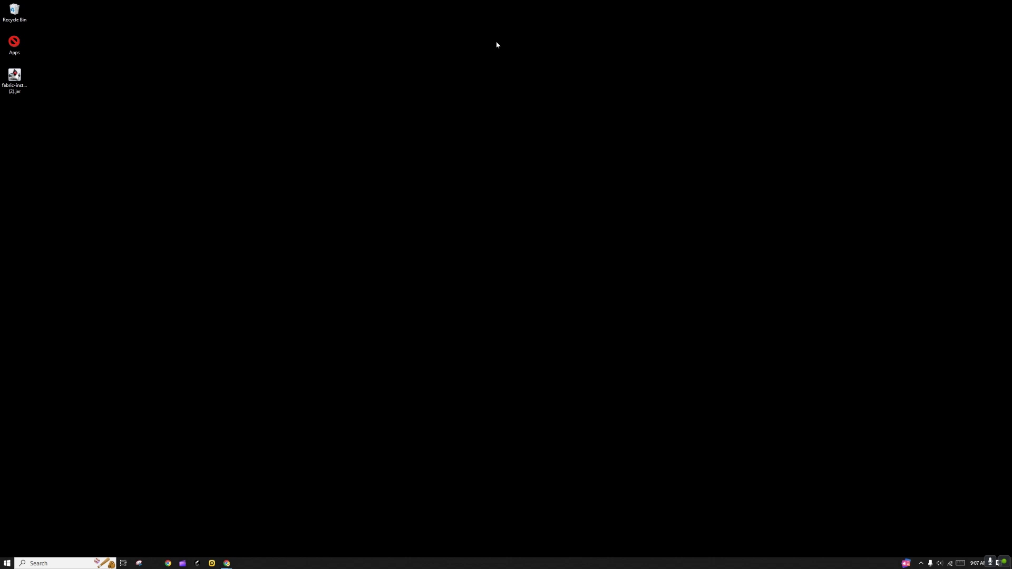
# Step: Toggle the camera setting in the GeForce Experience overlay and close the overlay
pyautogui.hotkey('alt', 'z')
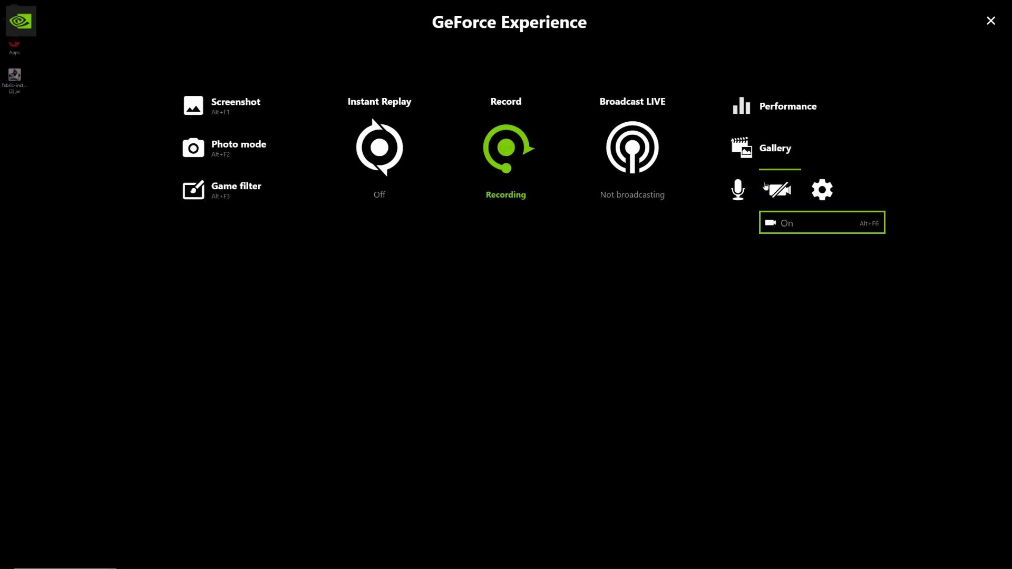
pyautogui.click(776, 221)
pyautogui.click(777, 203)
pyautogui.click(776, 220)
pyautogui.hotkey('alt', 'z')
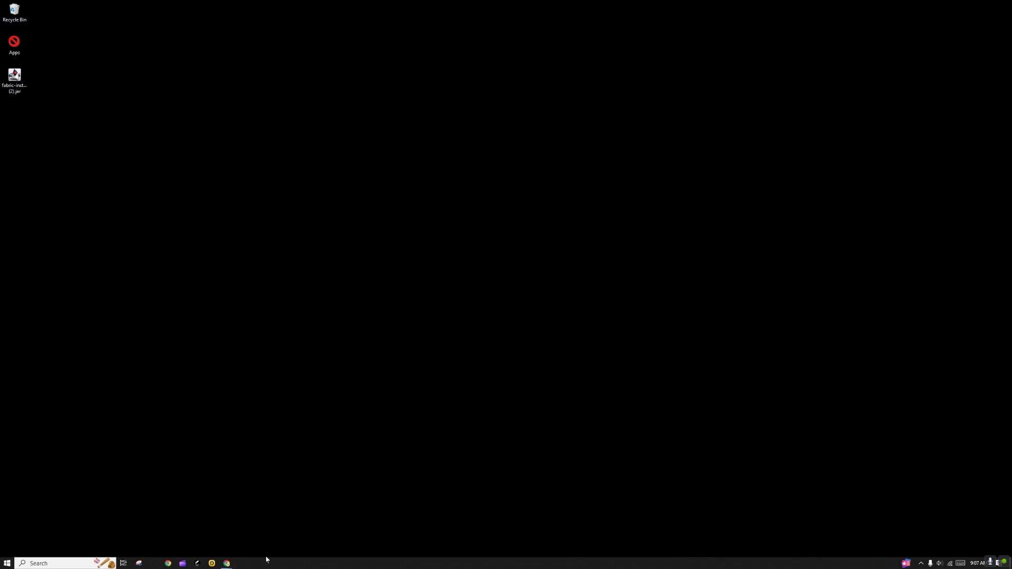
# Step: Close the browser window and maximize the Minecraft 1.21 game window
pyautogui.rightClick(226, 565)
pyautogui.click(239, 546)
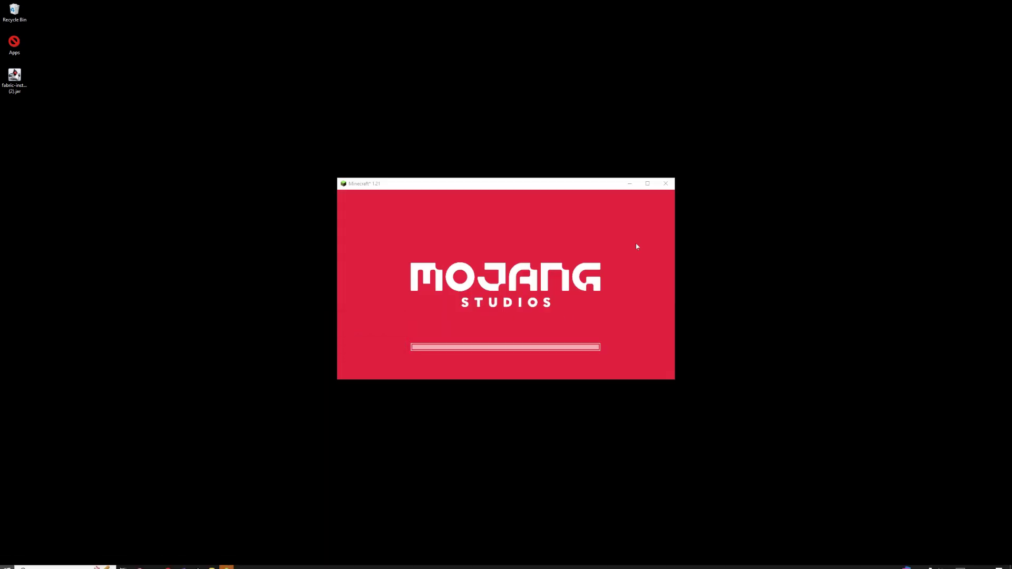
pyautogui.click(647, 184)
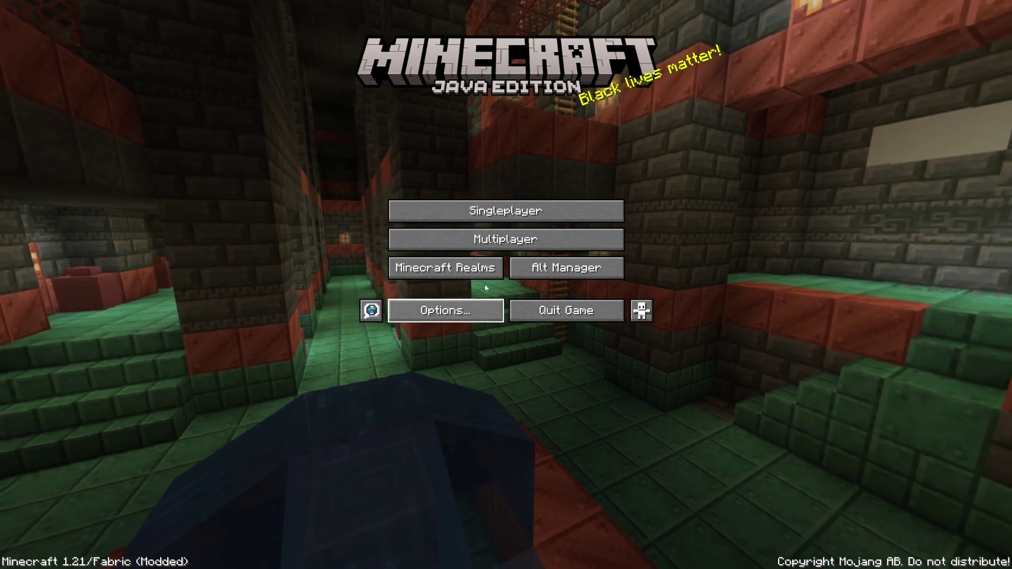
# Step: Load the singleplayer world Diamond Speedrun
pyautogui.click(495, 211)
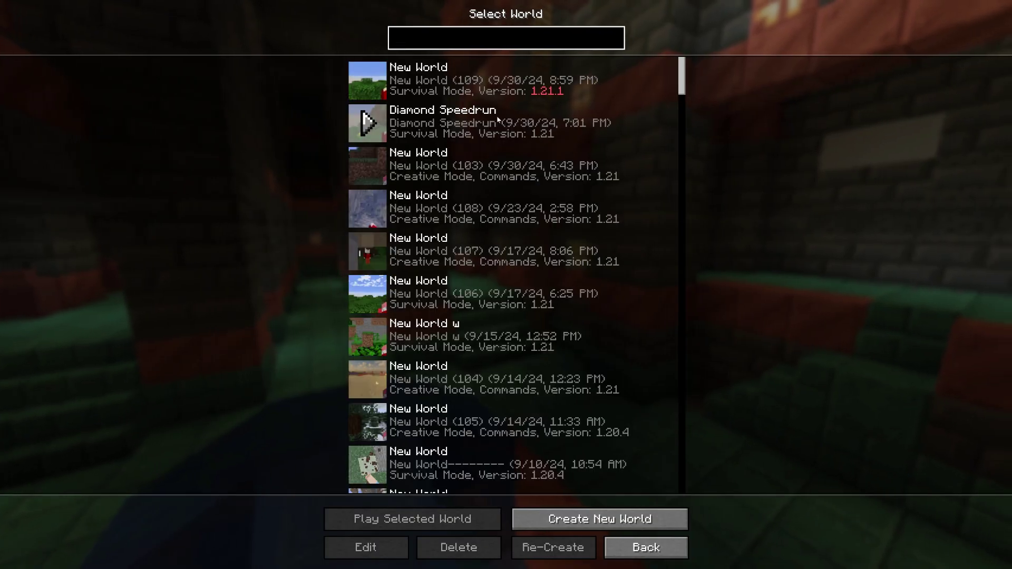
pyautogui.doubleClick(498, 120)
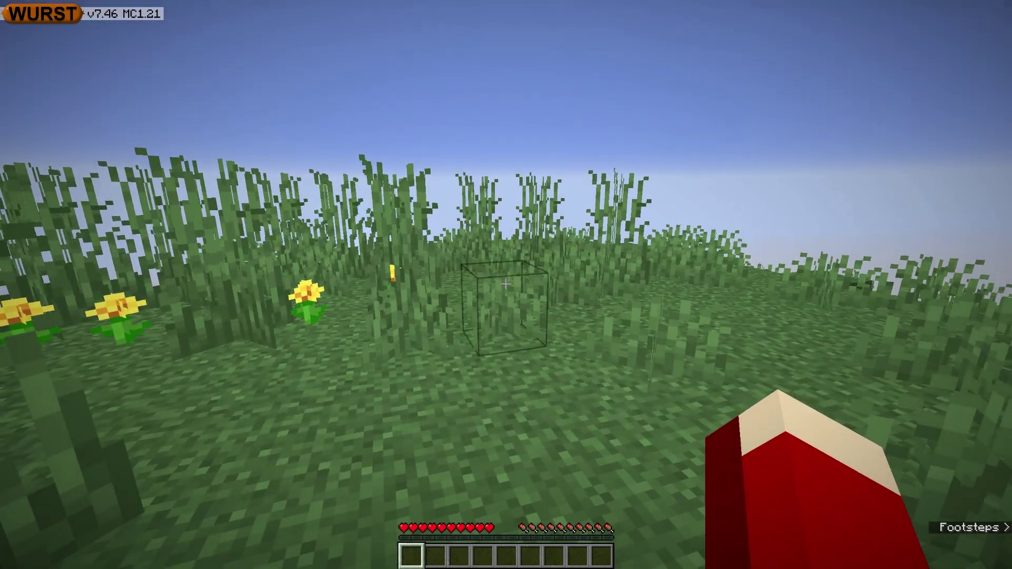
pyautogui.press('e')
pyautogui.press('e')
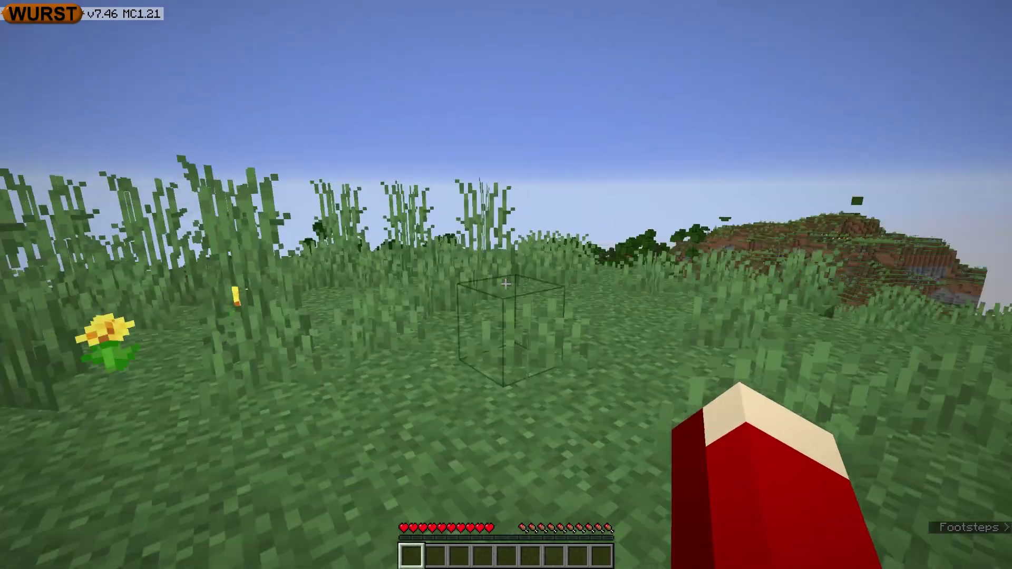
pyautogui.press('e')
pyautogui.press('e')
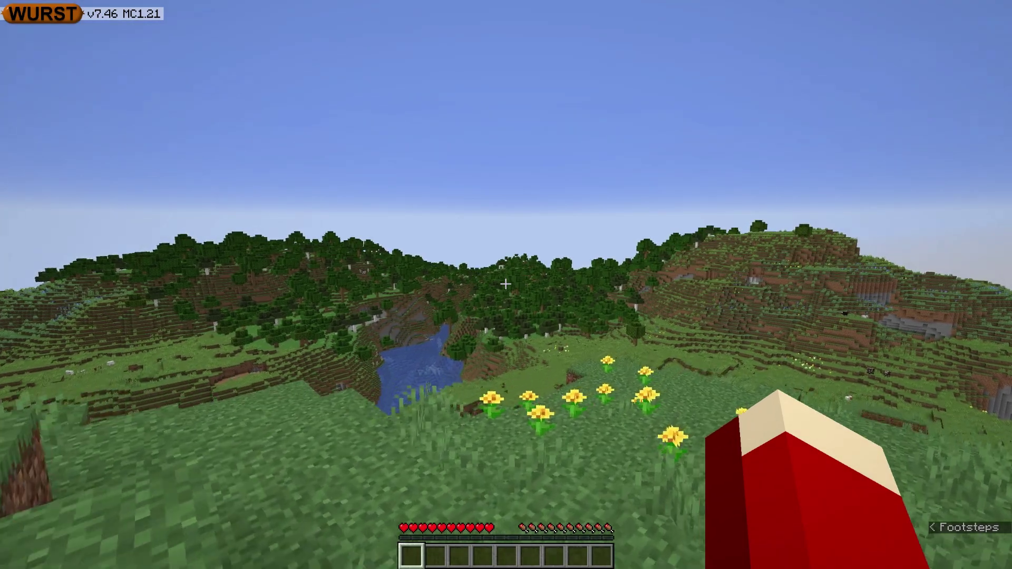
# Step: Open Wurst's hack list, search for "pan" and run Panic to turn off all enabled hacks
pyautogui.press('.')
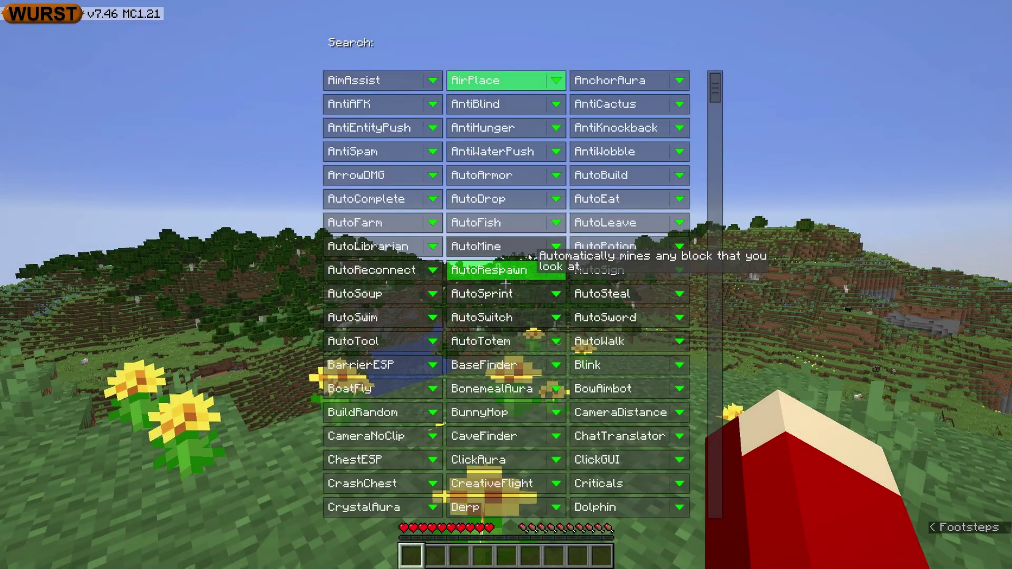
pyautogui.scroll(-10, 518, 307)
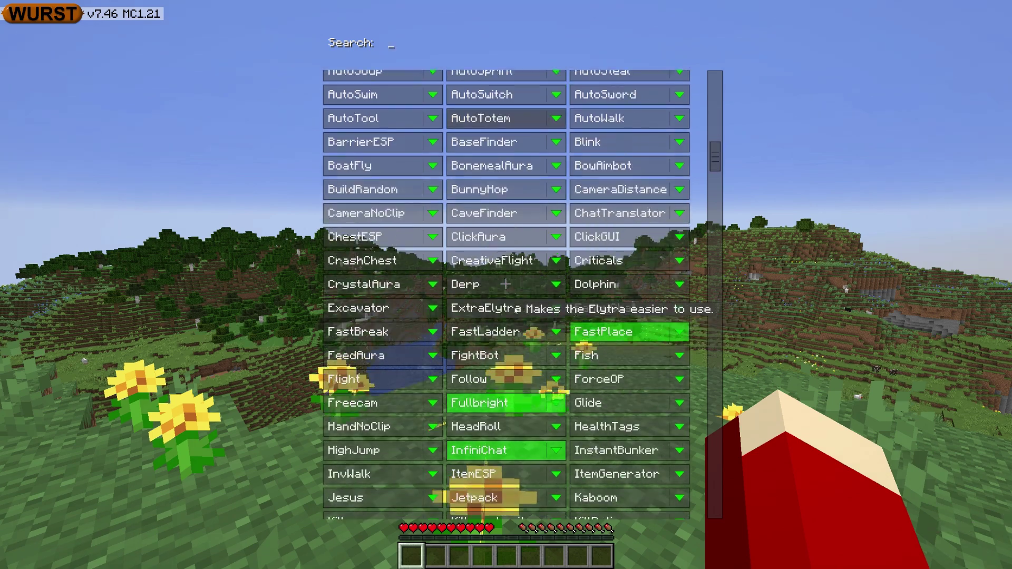
pyautogui.moveTo(718, 161); pyautogui.dragTo(679, 3)
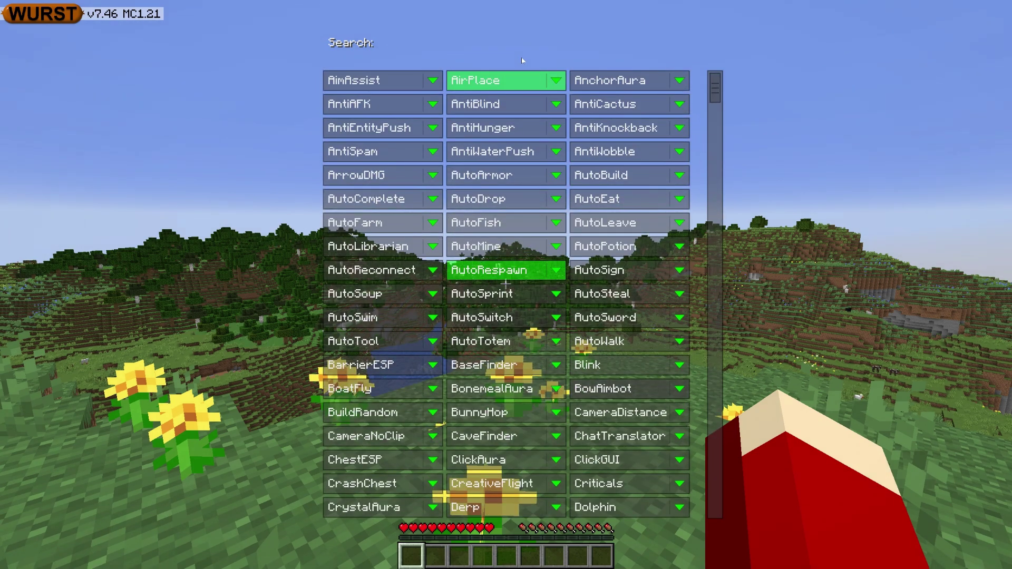
pyautogui.write('pan')
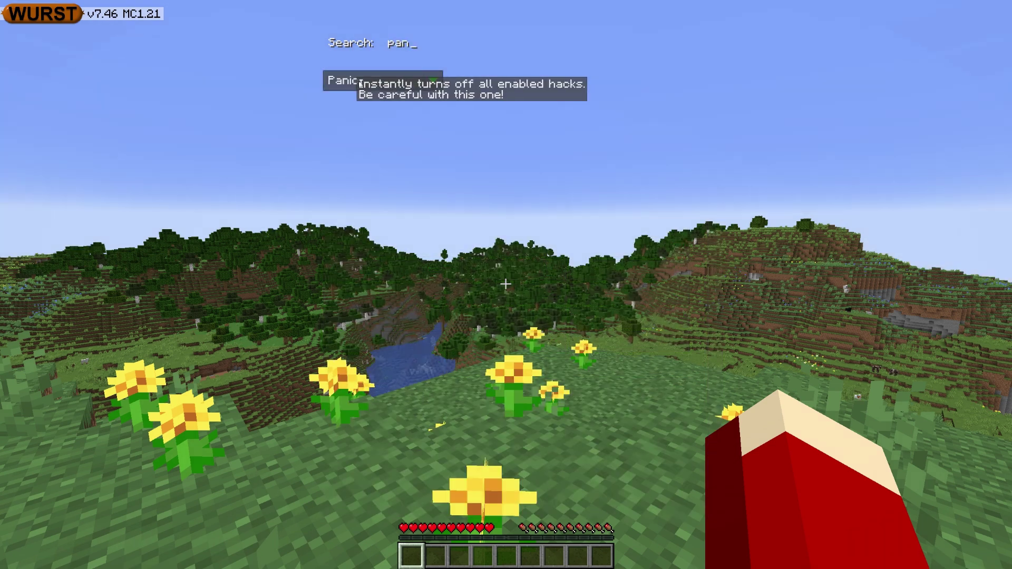
pyautogui.press('Escape')
# Step: Reopen Wurst's hack list, look through the available hacks and their descriptions, and close it
pyautogui.press('Control_R')
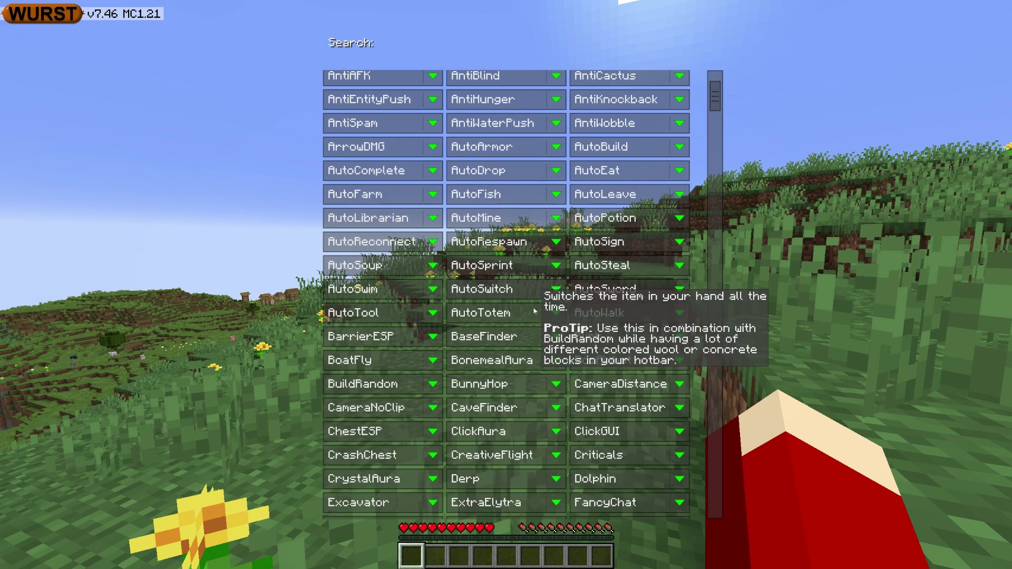
pyautogui.scroll(-4, 535, 311)
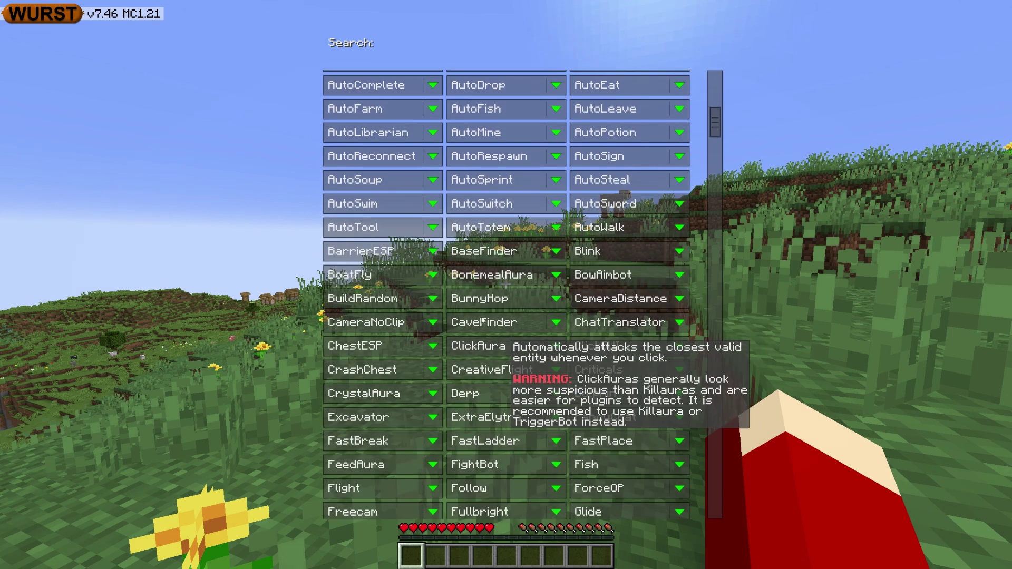
pyautogui.press('Escape')
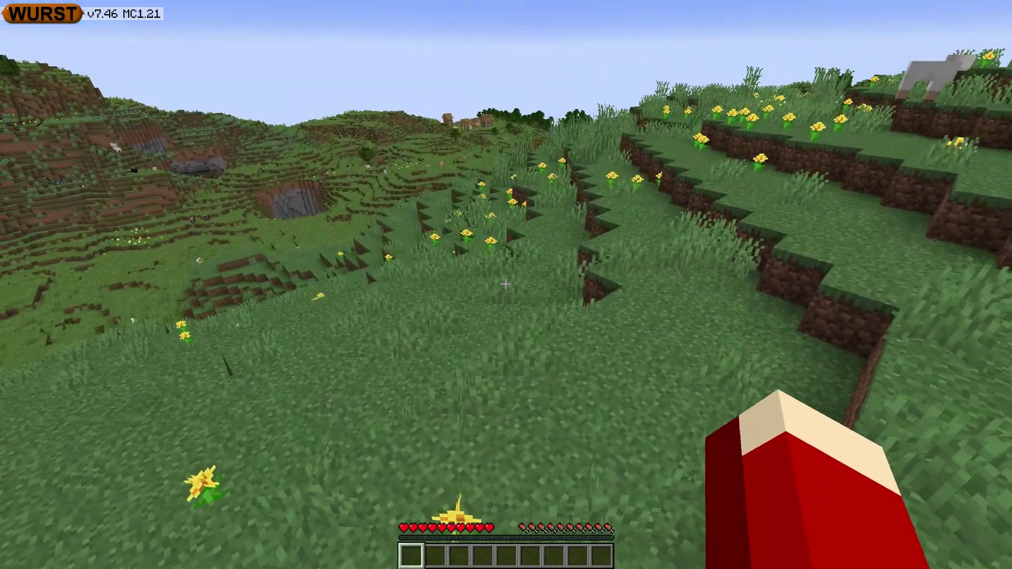
# Step: Cycle the camera through the third-person views and back to first person
pyautogui.press('F5')
pyautogui.press('F5')
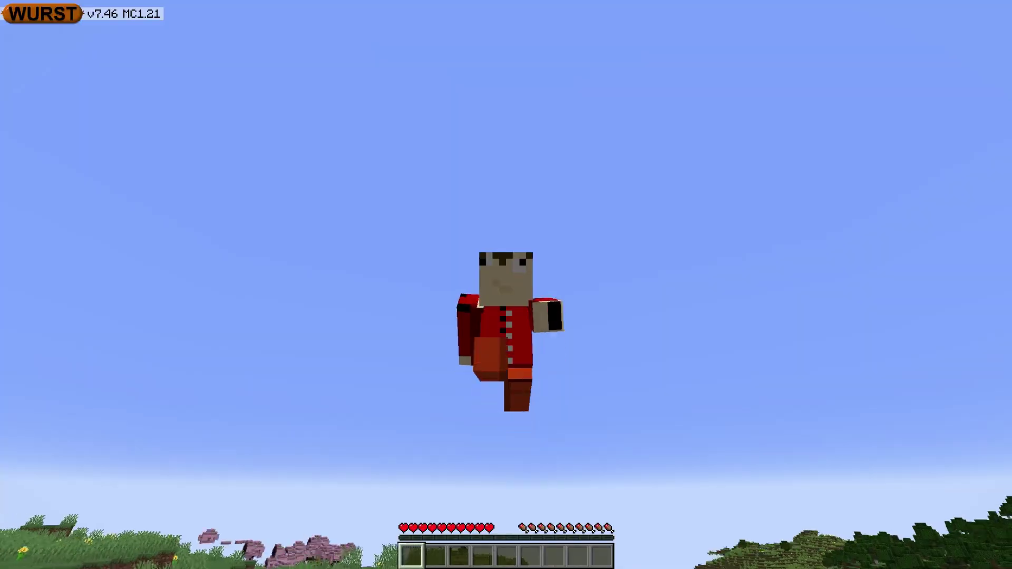
pyautogui.press('F5')
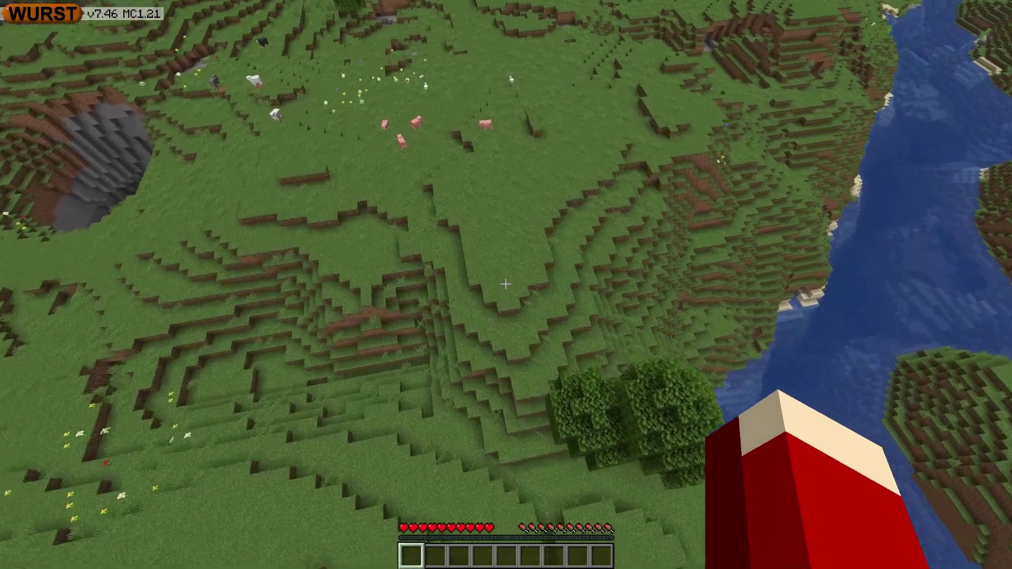
# Step: Respawn the player after the fall and walk along the hillside, breaking grass along the way
pyautogui.press('w')
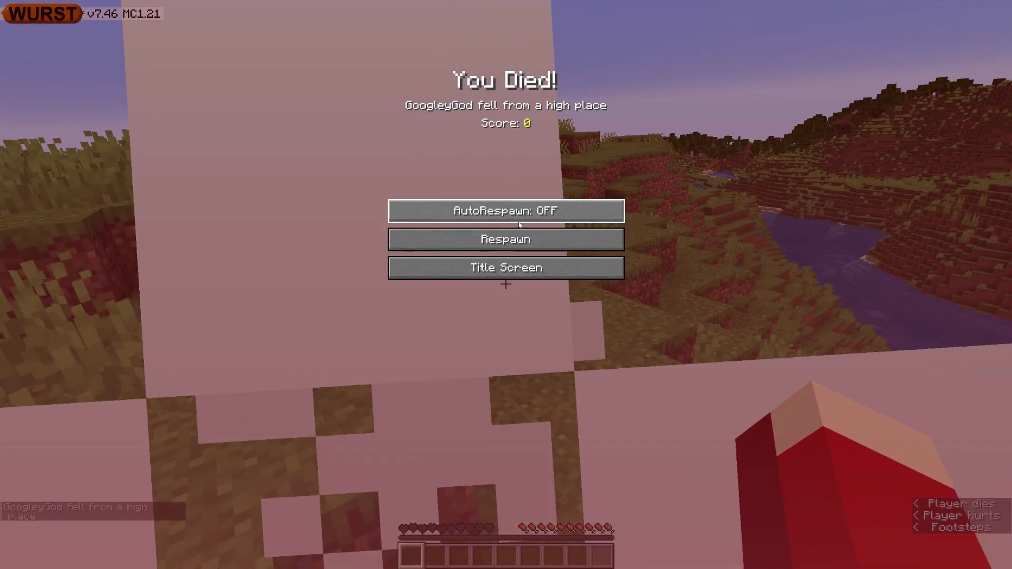
pyautogui.click(519, 222)
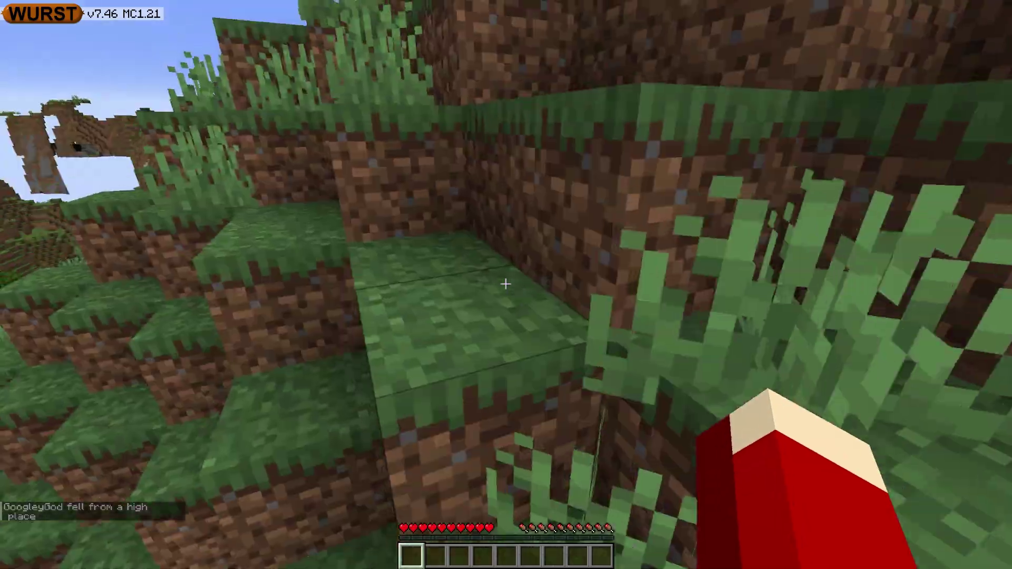
pyautogui.press('w')
pyautogui.click(505, 284)
pyautogui.click(505, 283)
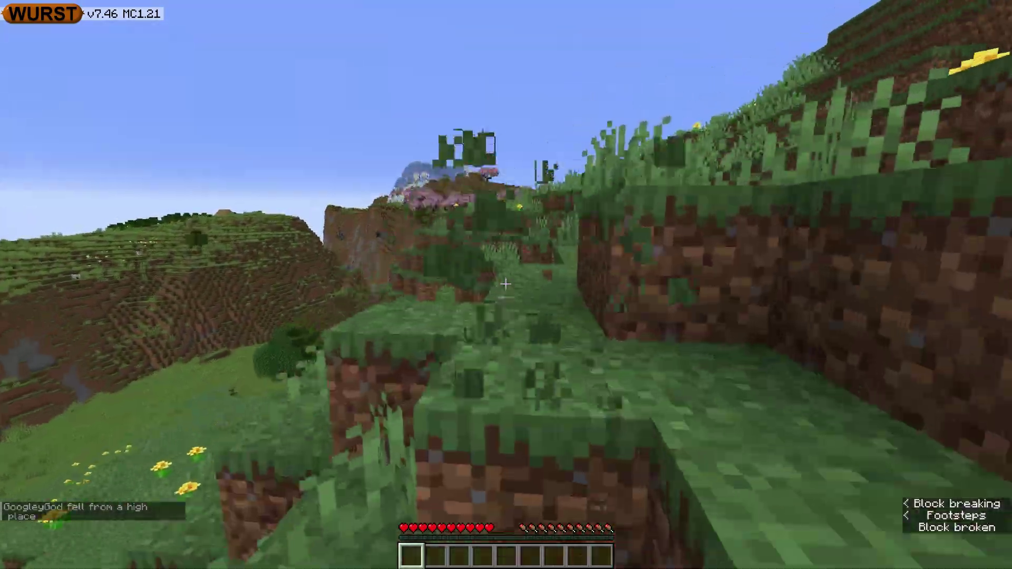
pyautogui.click(506, 283)
pyautogui.click(506, 283)
pyautogui.press('w')
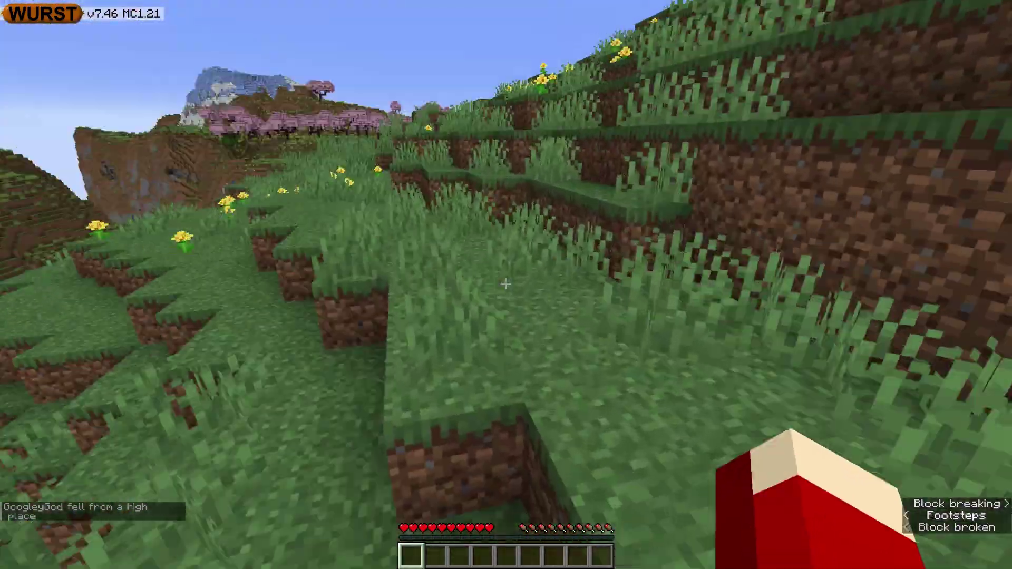
pyautogui.press('w')
pyautogui.click(506, 284)
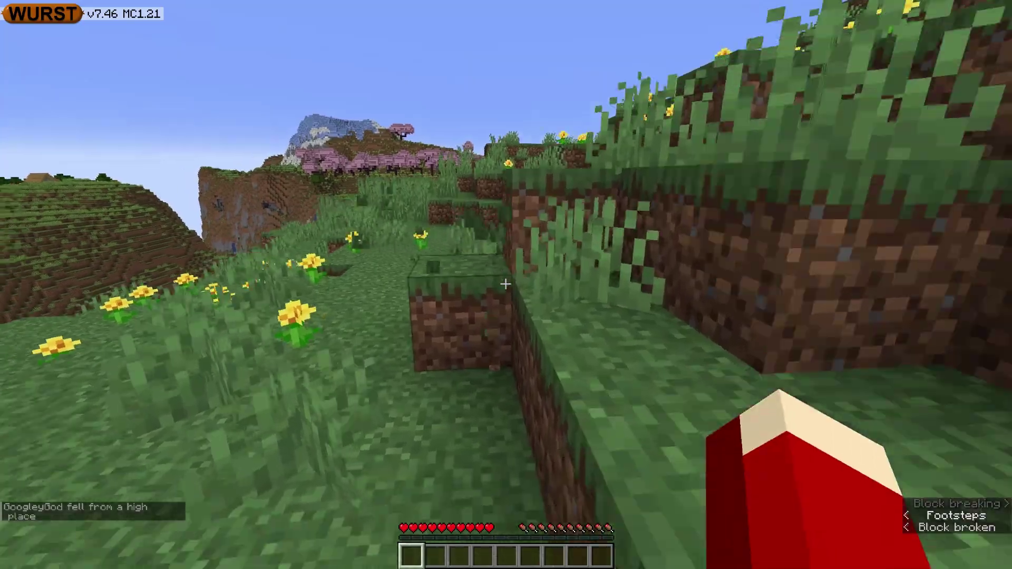
pyautogui.press('w')
pyautogui.click(506, 284)
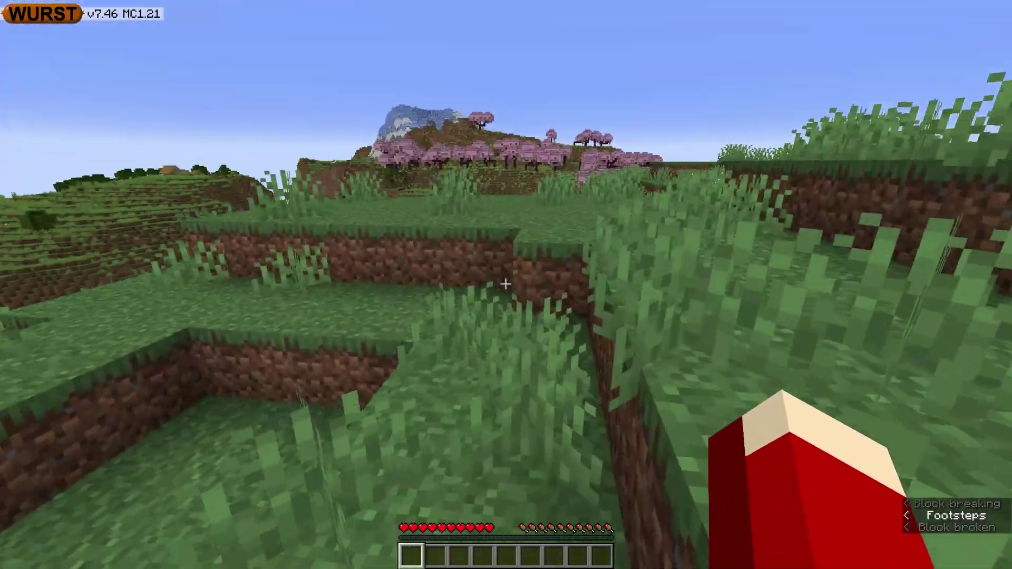
# Step: Walk across the grassy meadow, breaking plants and collecting dandelions
pyautogui.press('w')
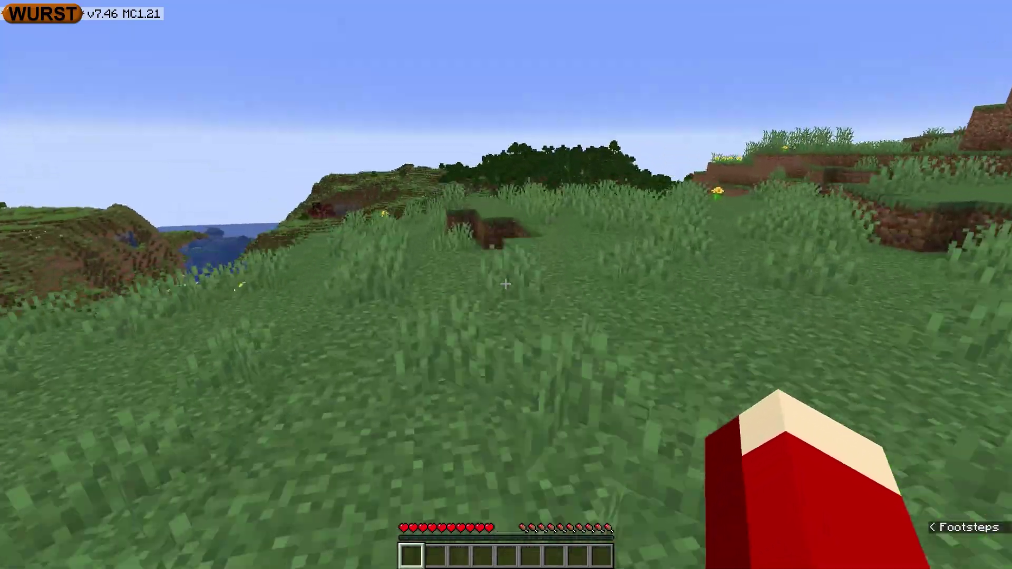
pyautogui.press('w')
pyautogui.click(506, 284)
pyautogui.click(505, 284)
pyautogui.click(506, 285)
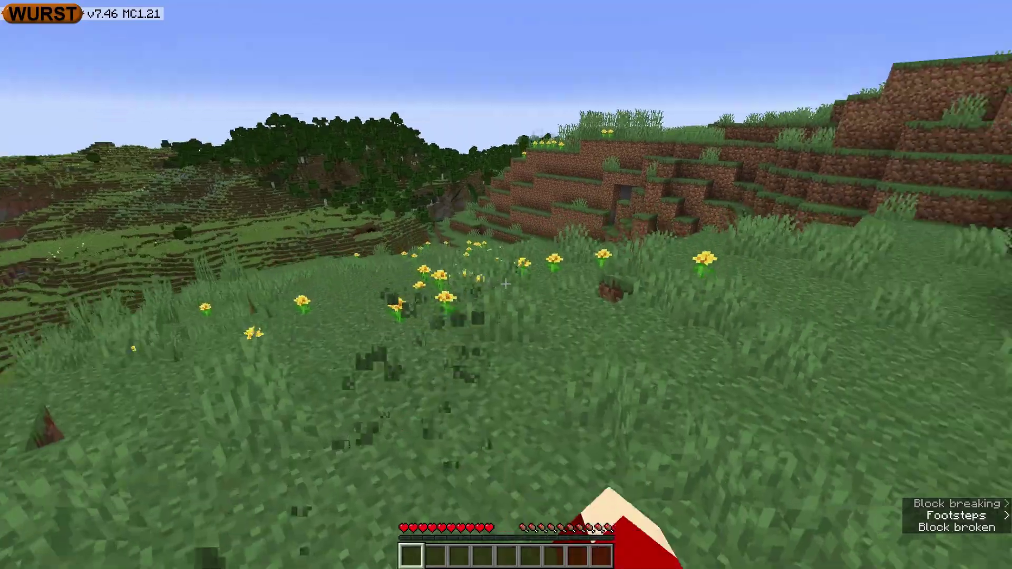
pyautogui.press('w')
pyautogui.click(505, 284)
pyautogui.click(506, 284)
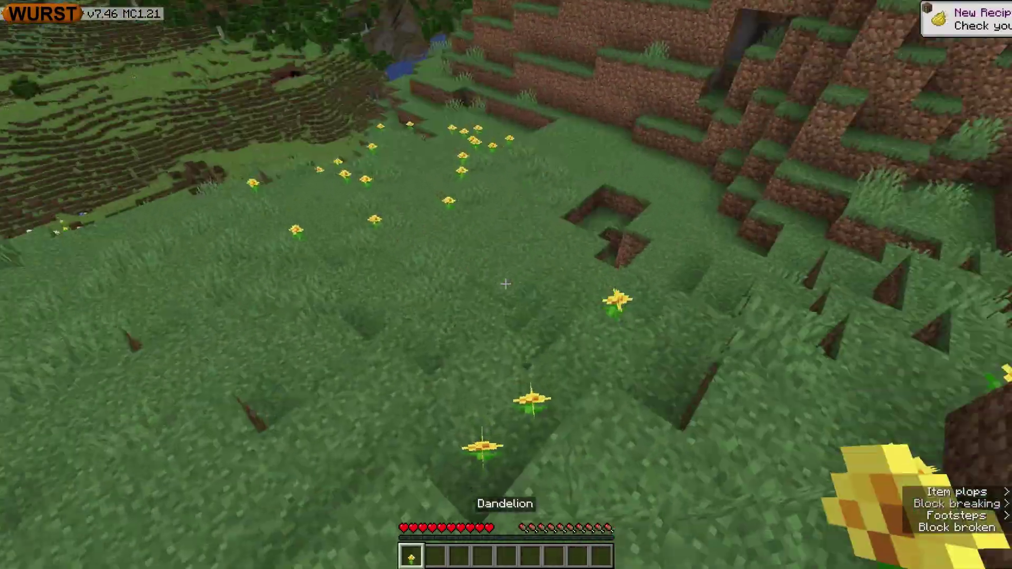
pyautogui.press('w')
pyautogui.click(506, 285)
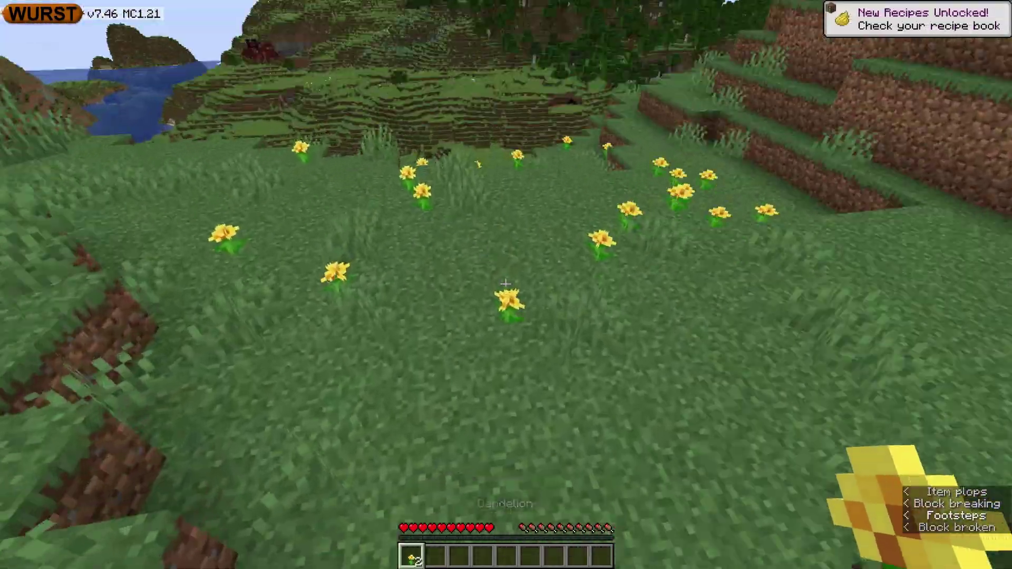
# Step: Break more dandelions in the meadow and walk on along the grassy hillside ledge
pyautogui.click(506, 285)
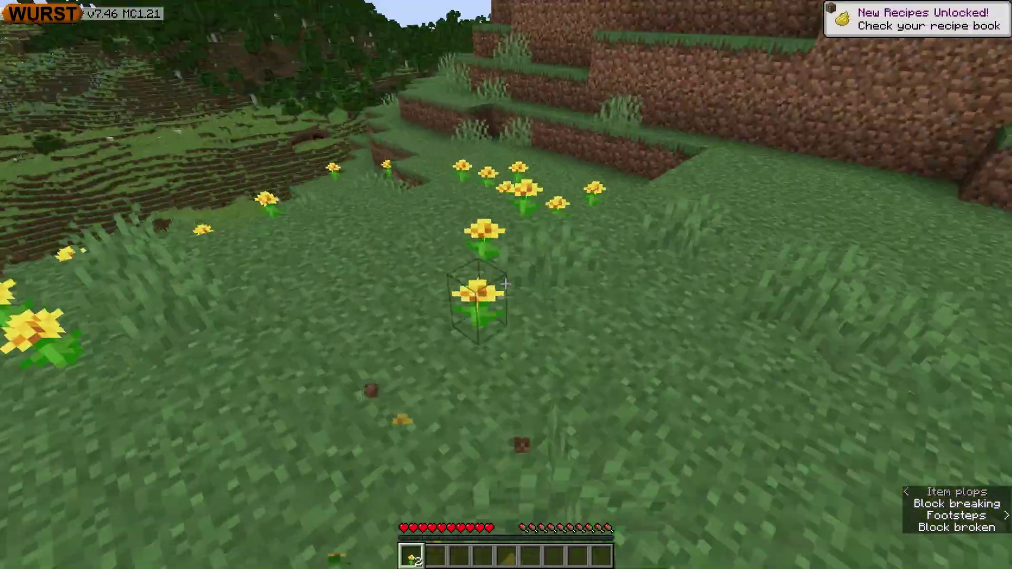
pyautogui.press('w')
pyautogui.click(506, 284)
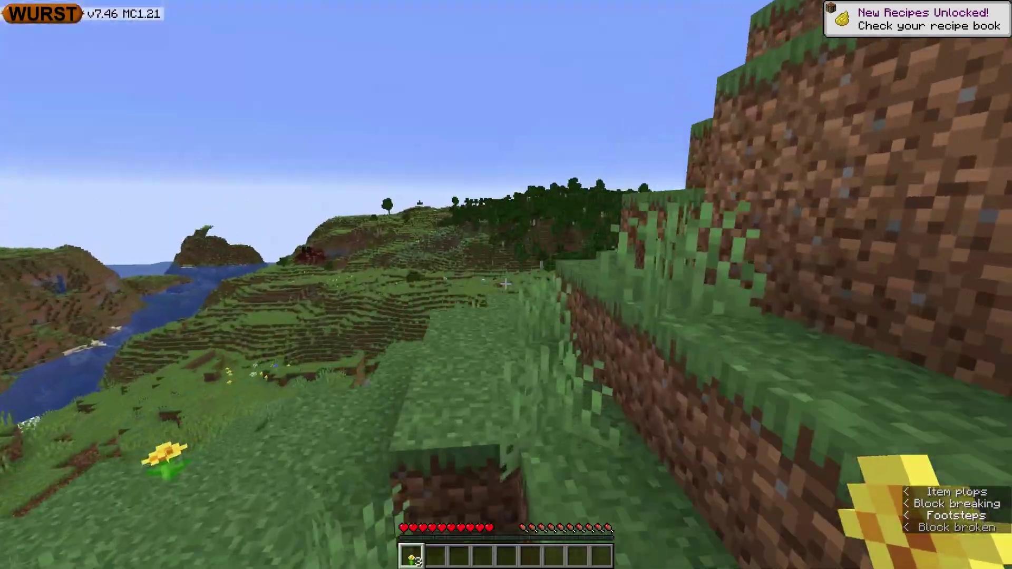
pyautogui.press('w')
pyautogui.click(506, 284)
pyautogui.click(505, 284)
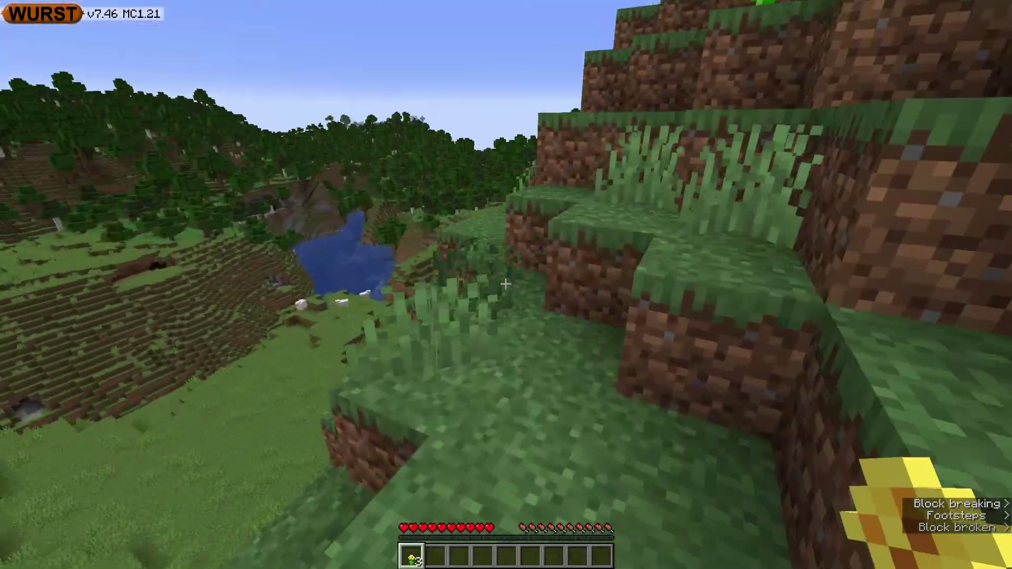
# Step: Open Wurst's hack list, turn off ClickAura and CreativeFlight, and look through the other available hacks
pyautogui.press('e')
pyautogui.press('Escape')
pyautogui.press('.')
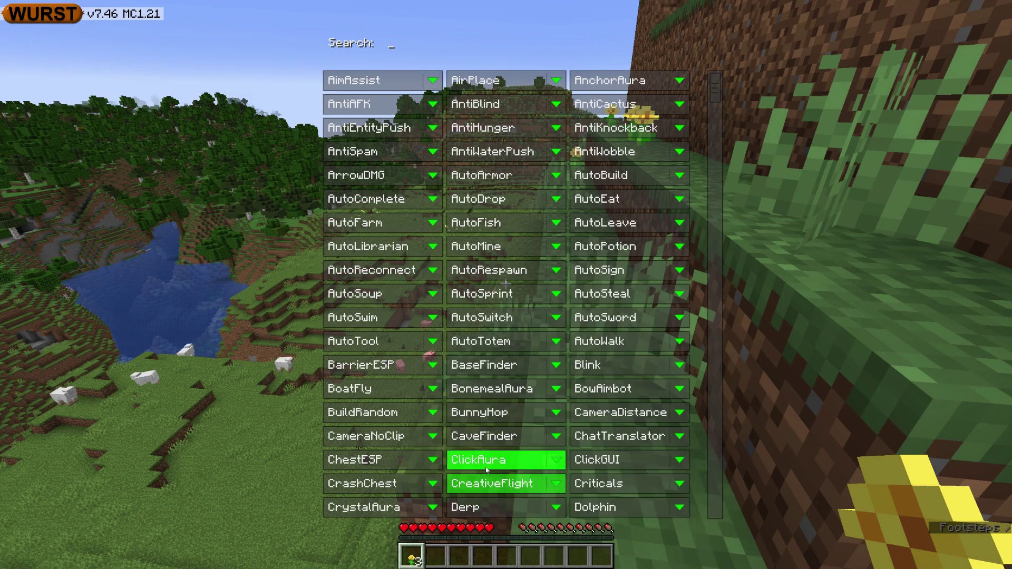
pyautogui.scroll(-3, 494, 457)
pyautogui.scroll(-2, 563, 380)
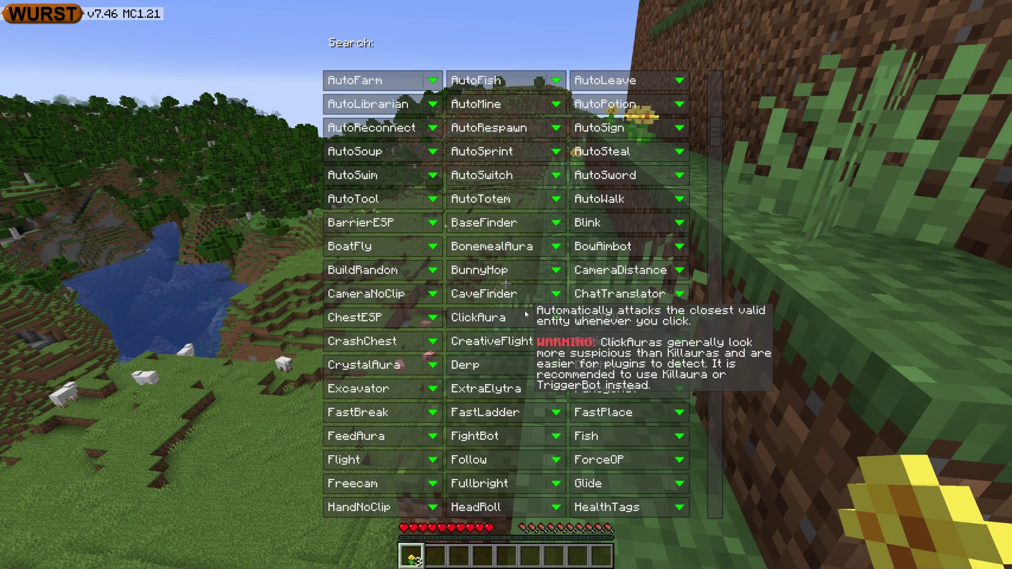
pyautogui.scroll(7, 567, 296)
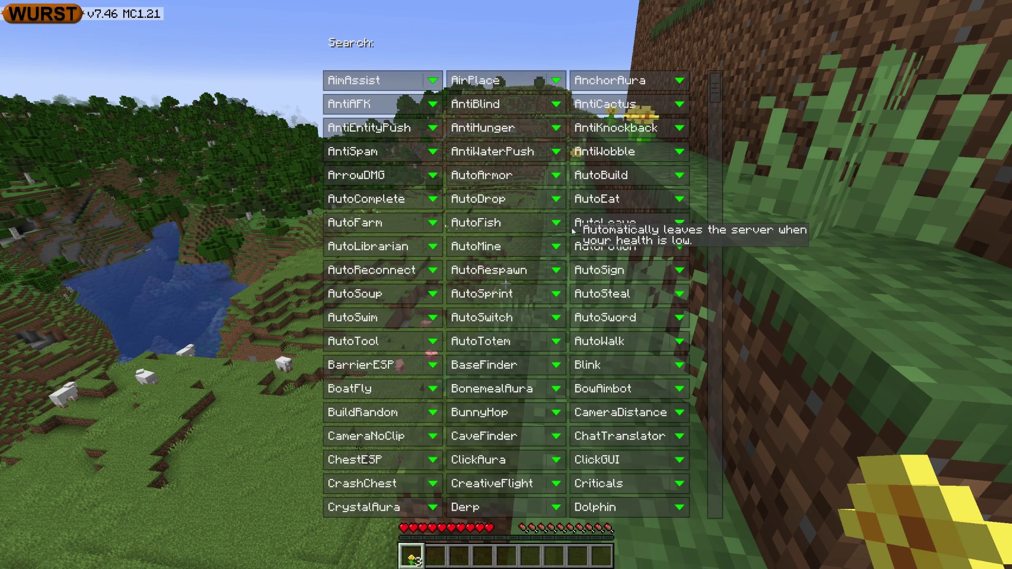